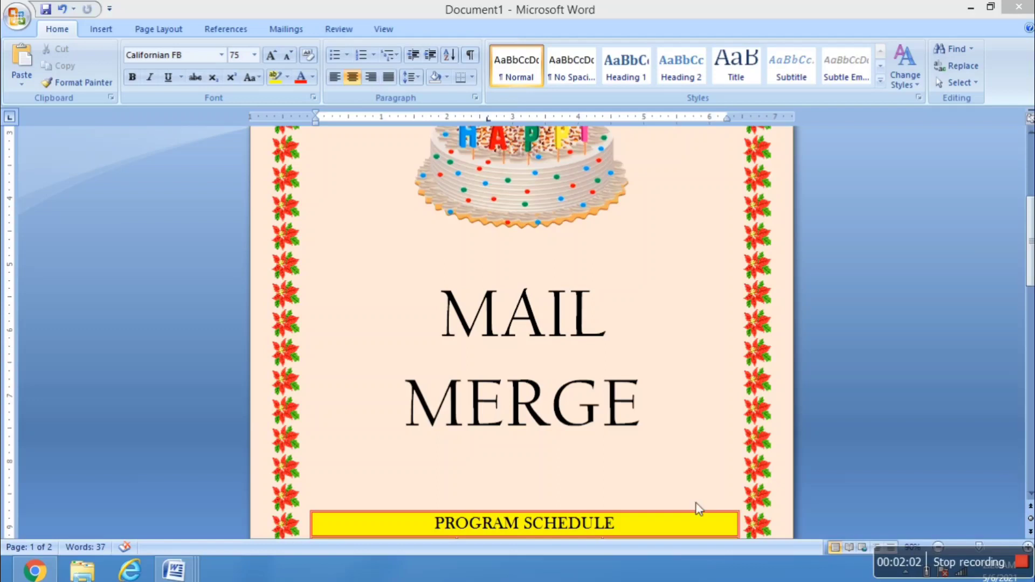
Delete the large "MAIL MERGE" text and its surplus blank line between the cake picture and the program schedule
click(645, 423)
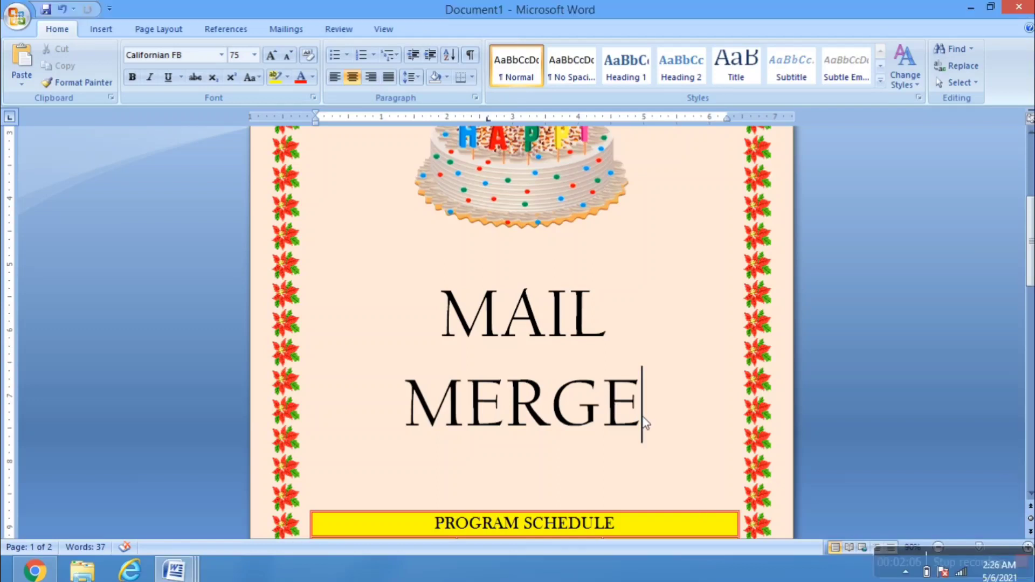
key(BackSpace)
key(BackSpace)
key(BackSpace)
key(BackSpace)
key(BackSpace)
key(BackSpace)
key(BackSpace)
key(BackSpace)
key(BackSpace)
key(BackSpace)
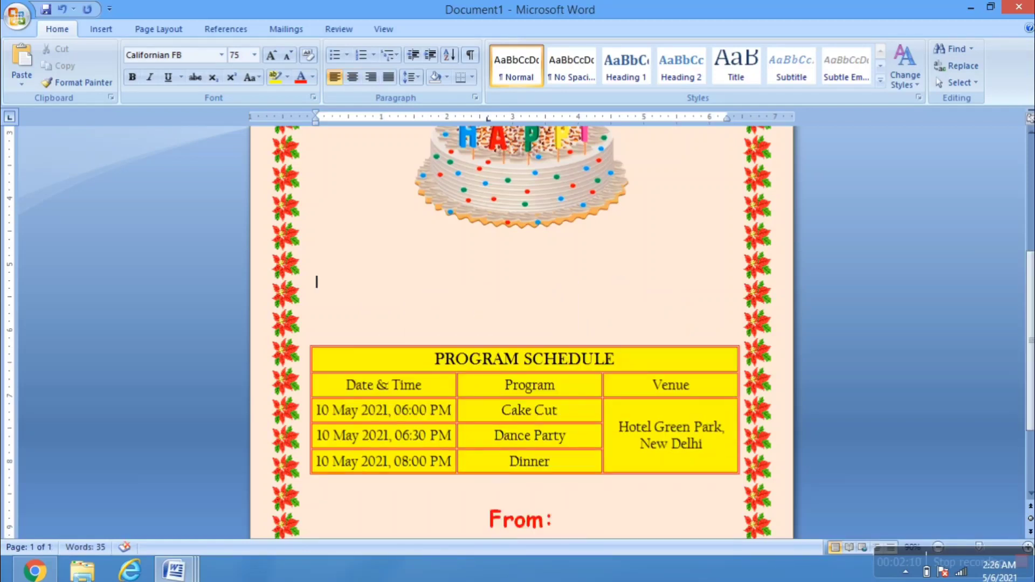
key(BackSpace)
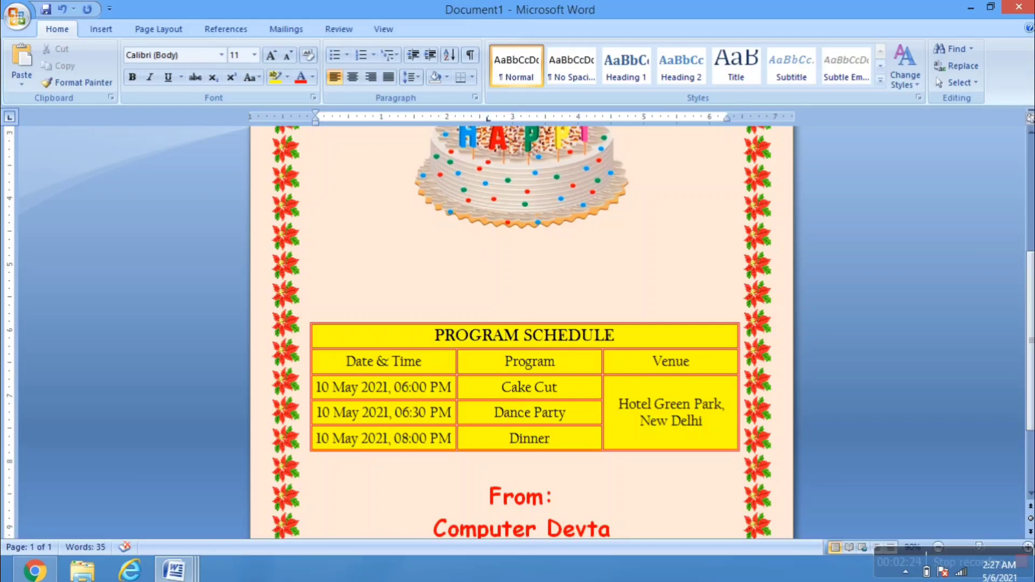
Review the invitation card's title, cake picture, program schedule table and sender lines
scroll(521, 323, up, 5)
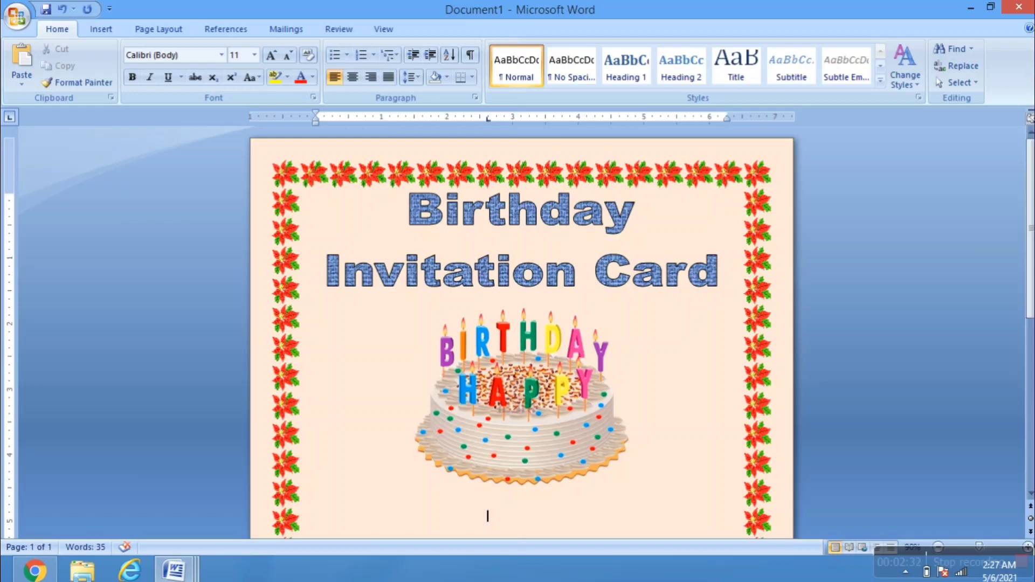
scroll(650, 424, down, 1)
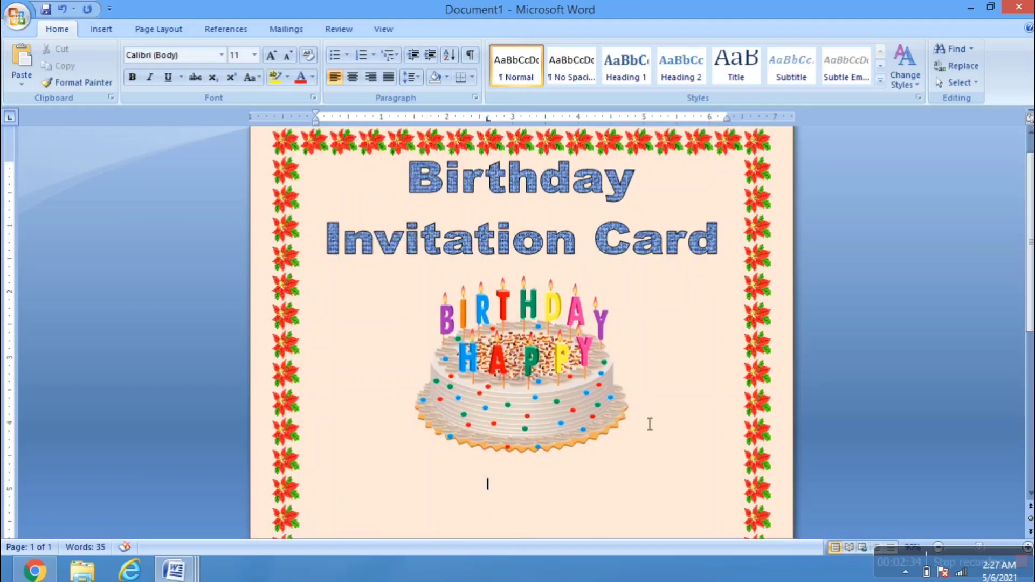
scroll(650, 424, down, 5)
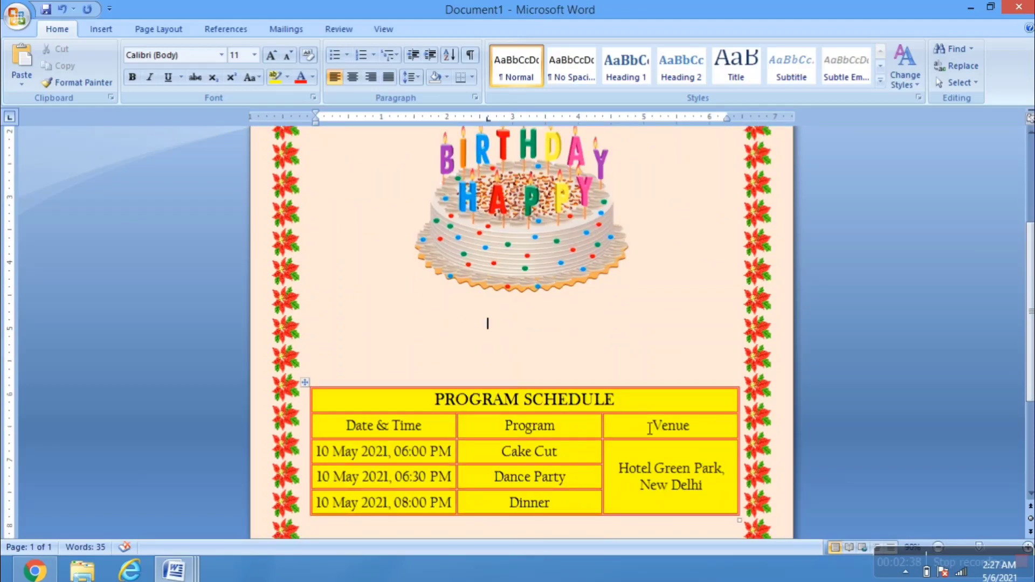
scroll(649, 427, down, 1)
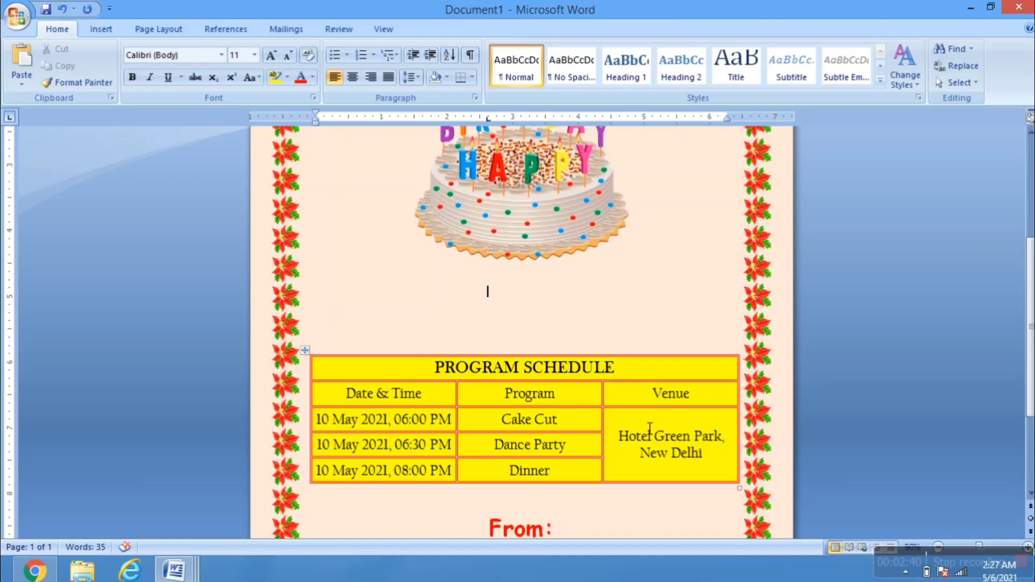
scroll(674, 440, down, 3)
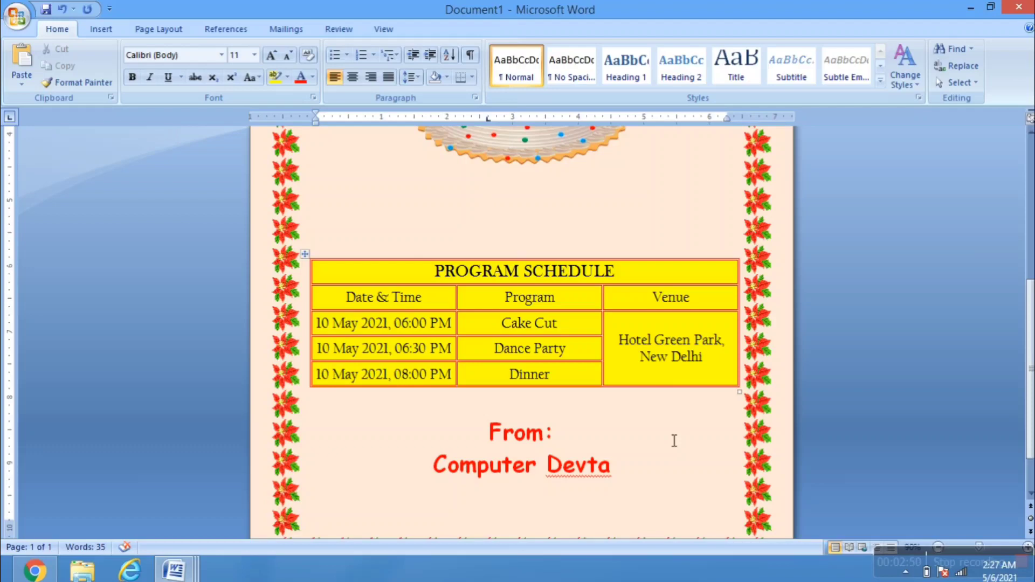
scroll(674, 441, up, 5)
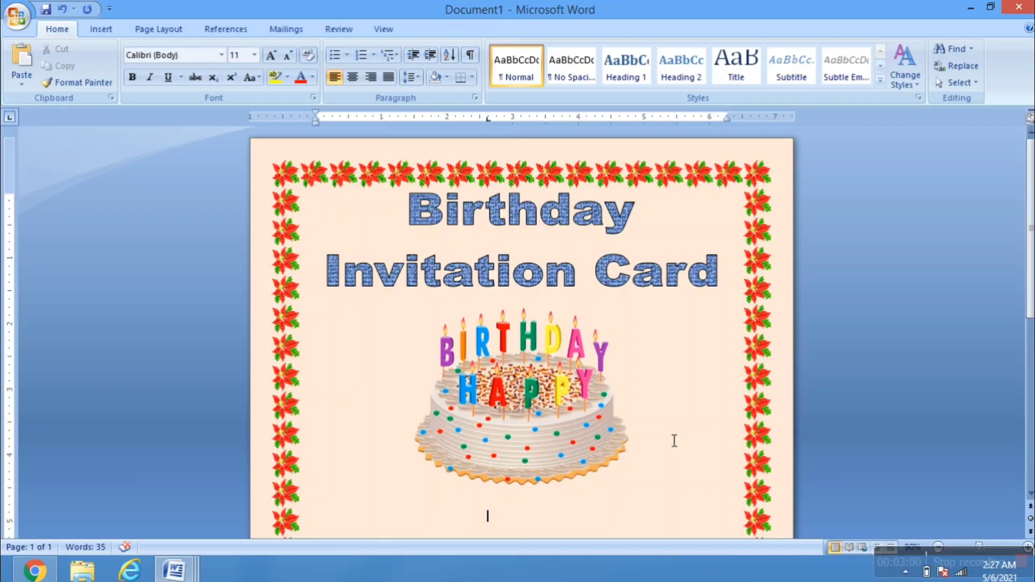
scroll(675, 441, down, 1)
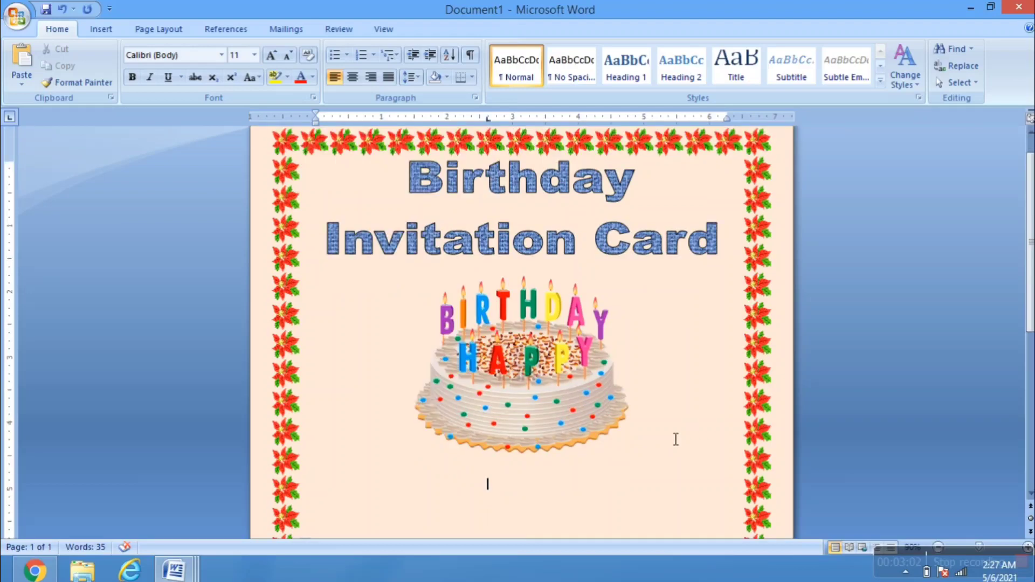
scroll(605, 430, down, 1)
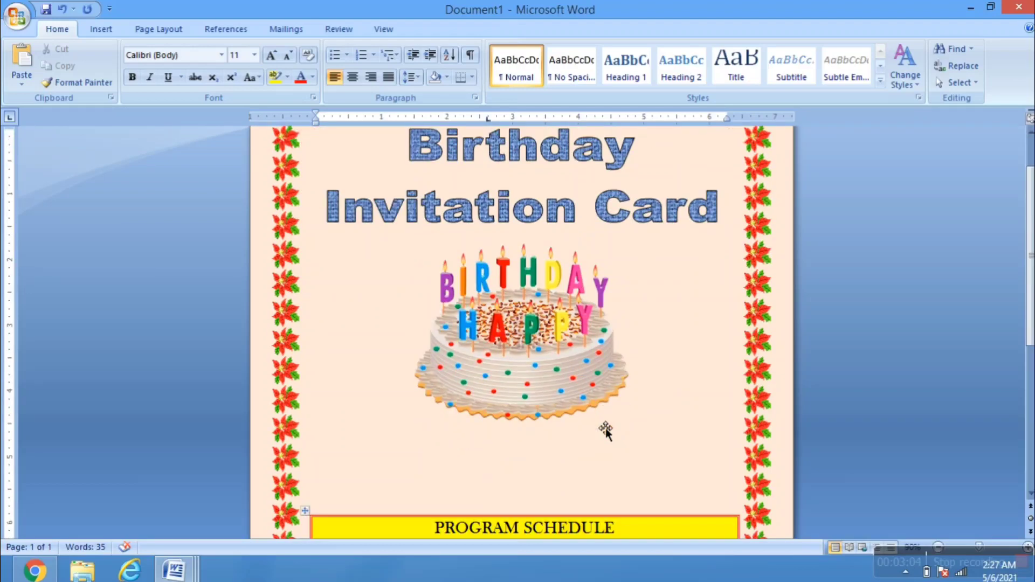
scroll(606, 428, down, 6)
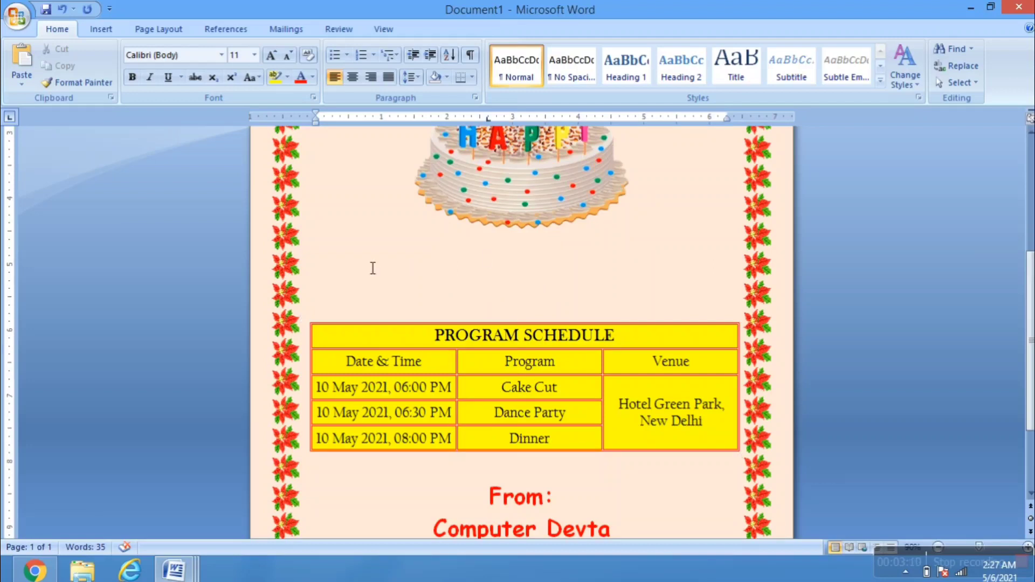
Make the Date & Time, Program and Venue header row of the schedule table bold
drag(343, 361, 674, 358)
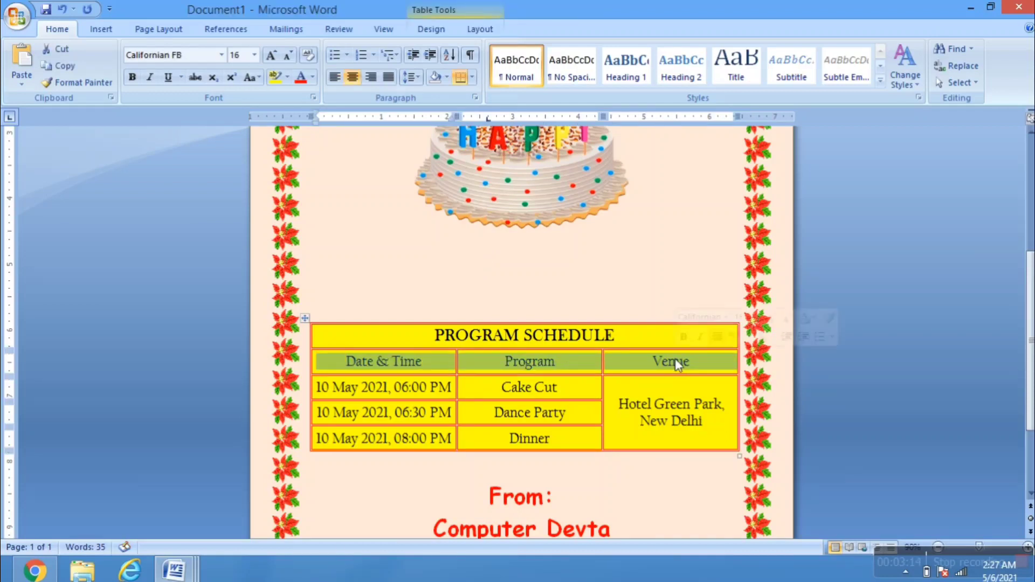
key(ctrl+b)
click(675, 404)
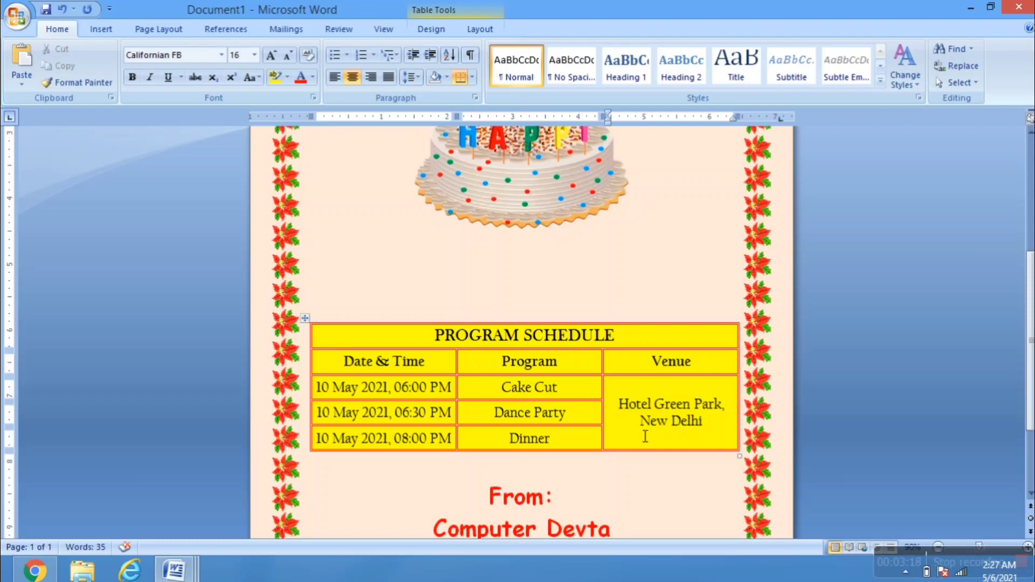
Add the line "To," below the cake picture, followed by a new line
scroll(645, 437, up, 2)
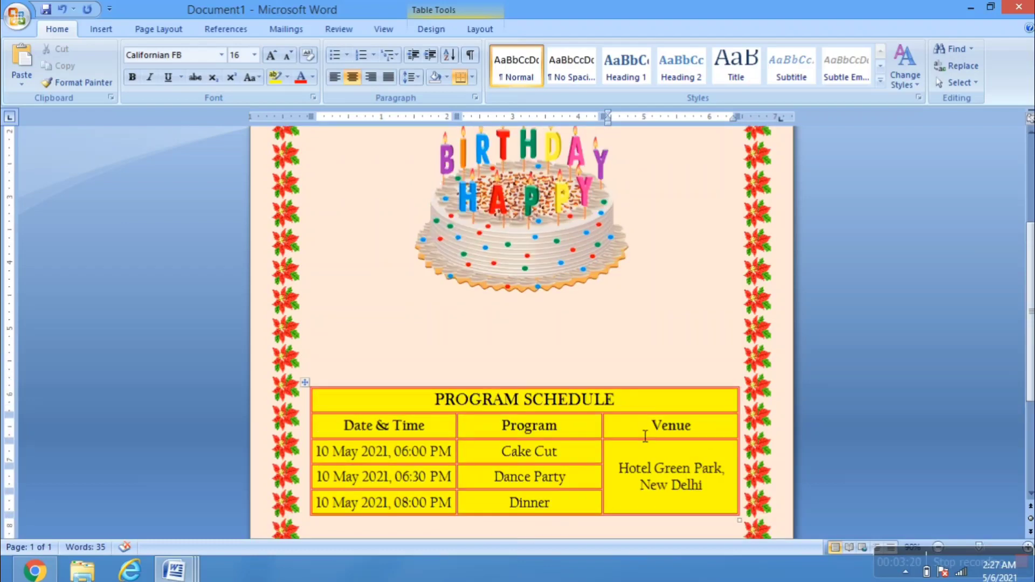
scroll(643, 435, up, 1)
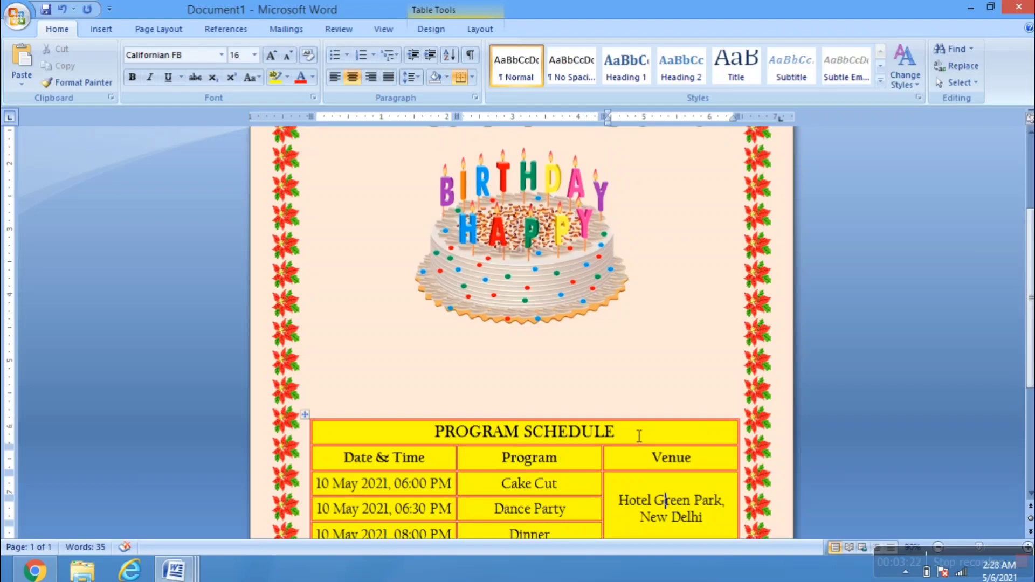
scroll(641, 436, up, 1)
scroll(638, 435, up, 1)
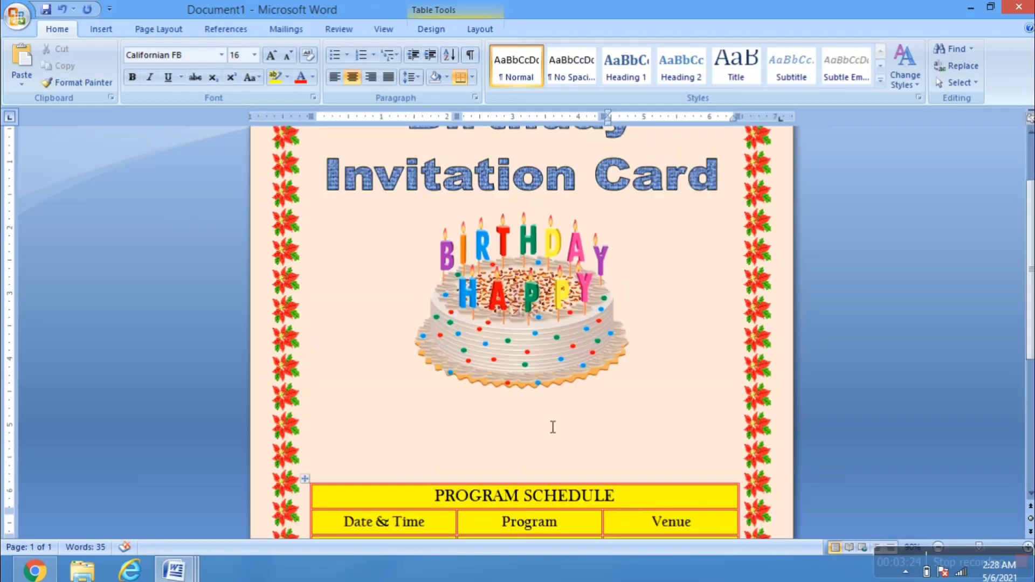
click(405, 422)
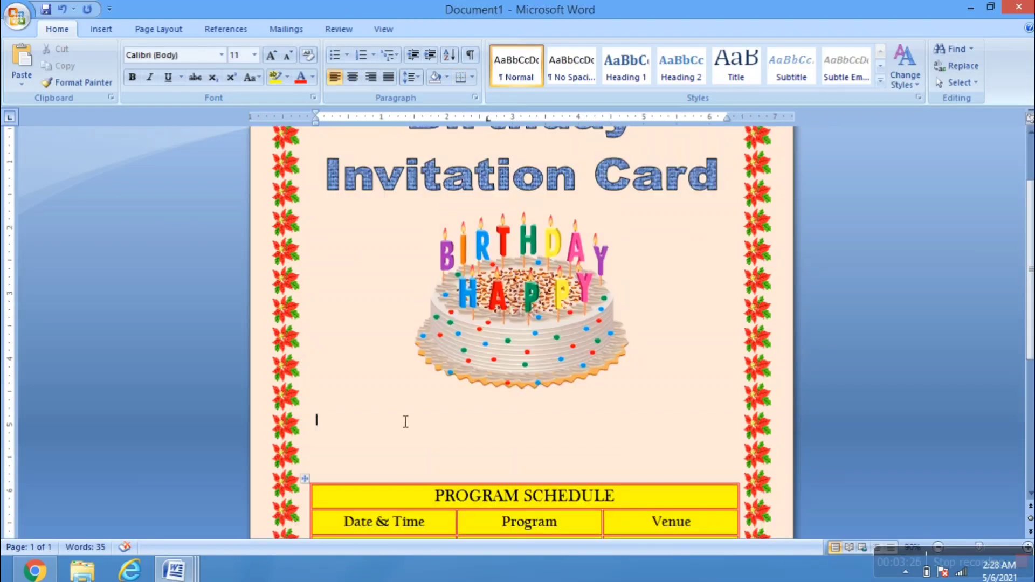
text(To,)
key(Return)
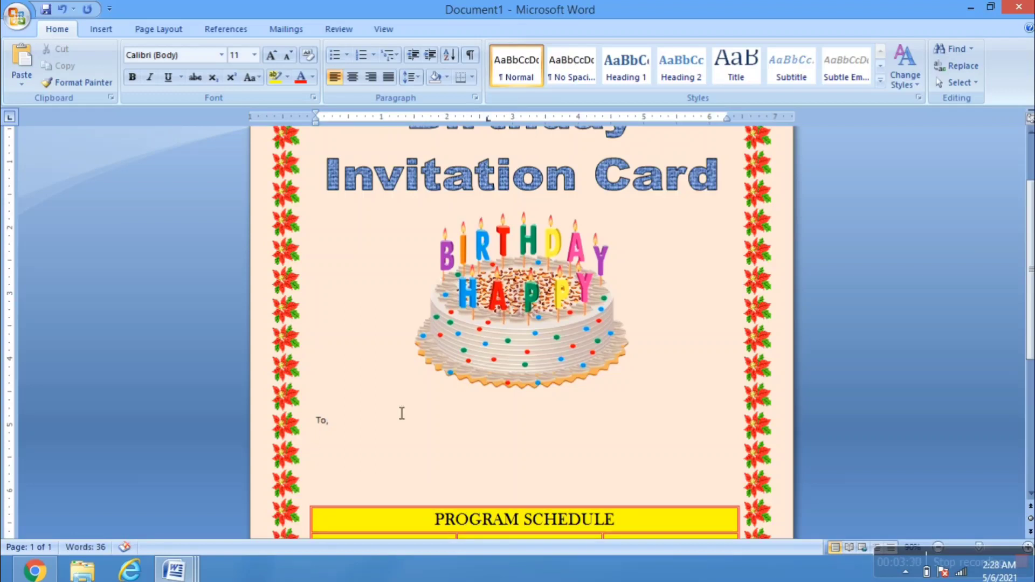
Set the font size of the "To," line to 24
drag(317, 421, 343, 431)
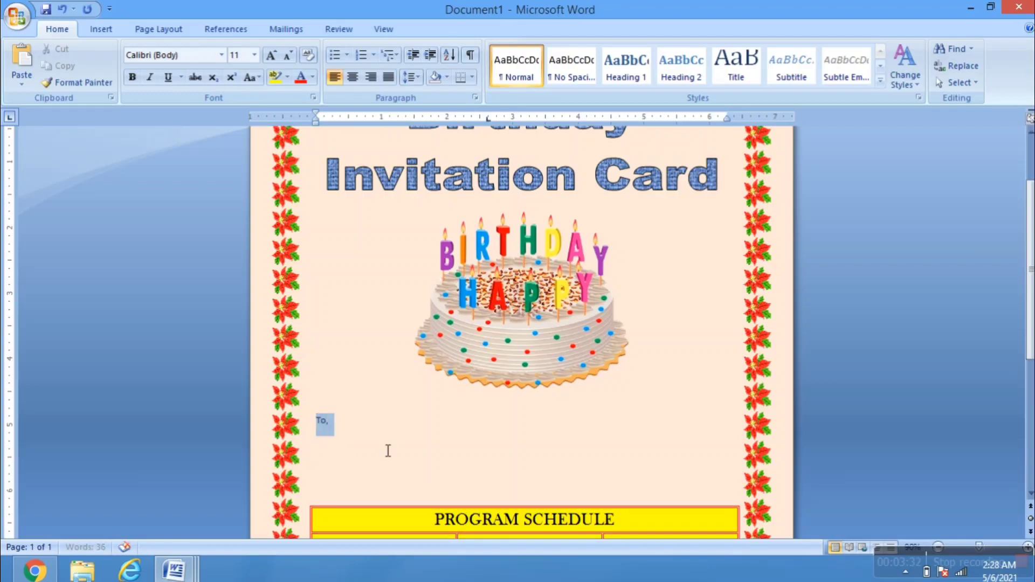
click(254, 55)
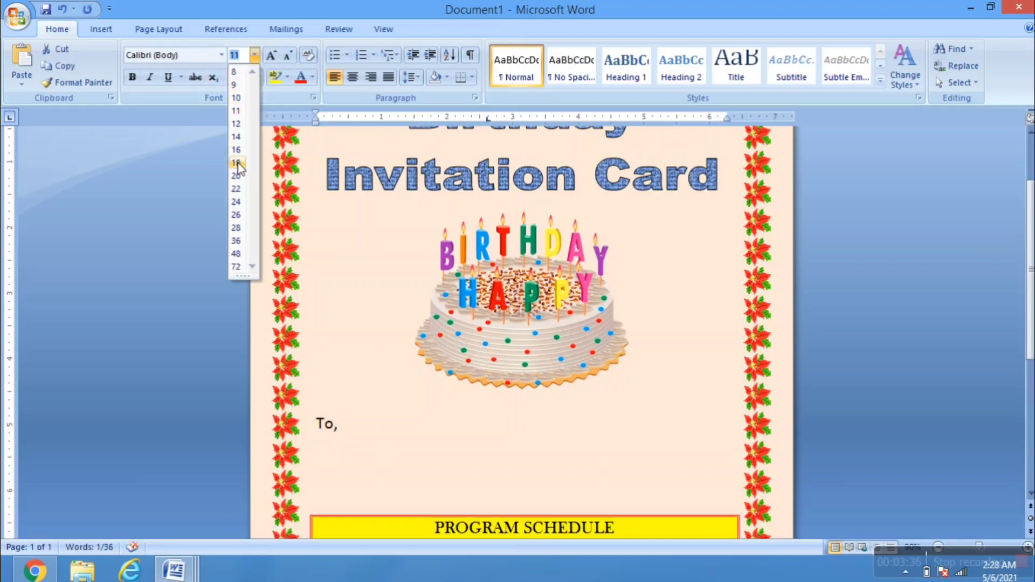
click(235, 202)
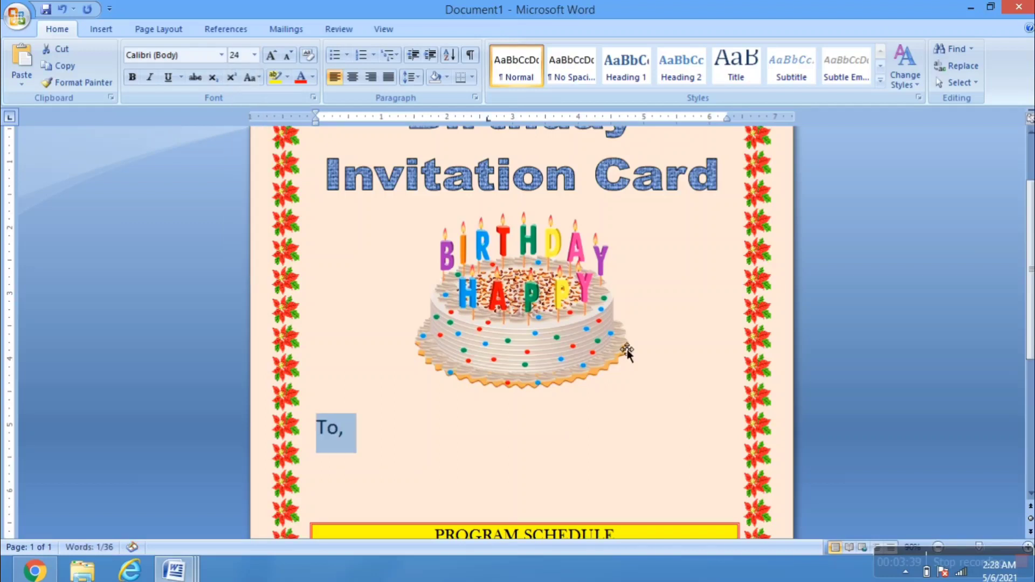
click(1029, 550)
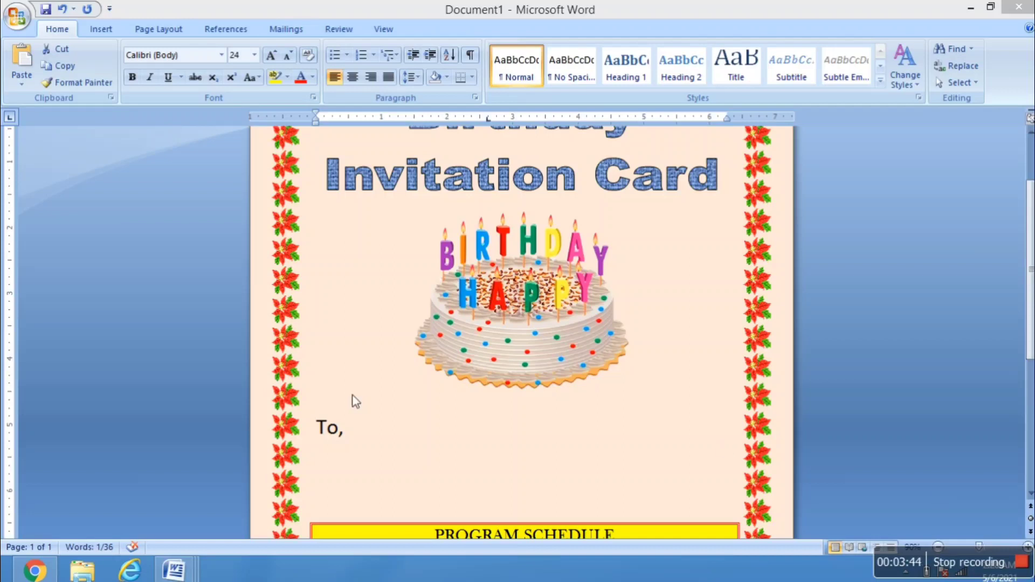
Change the font of the "To," line to Californian FB
click(357, 439)
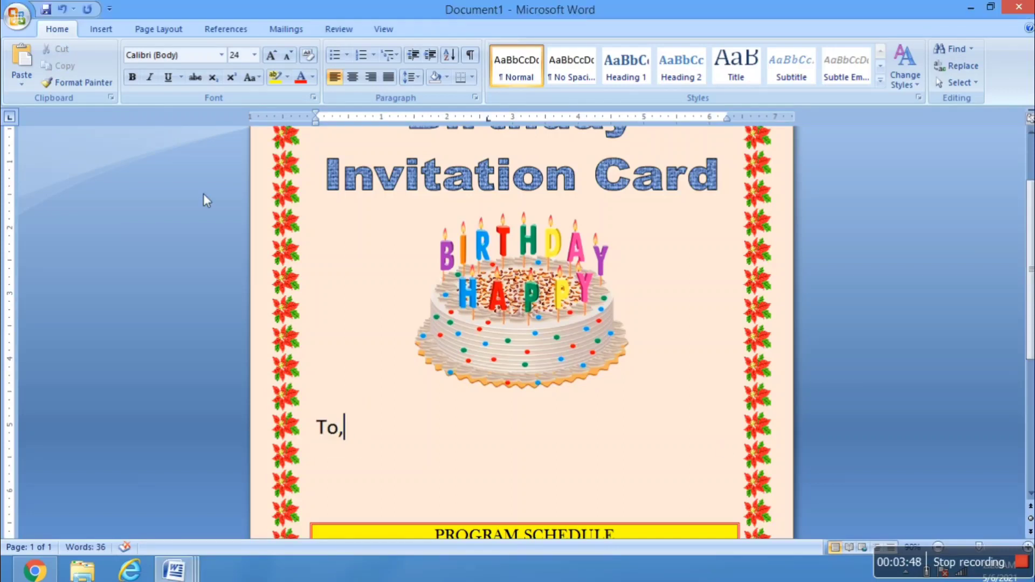
drag(365, 436, 300, 431)
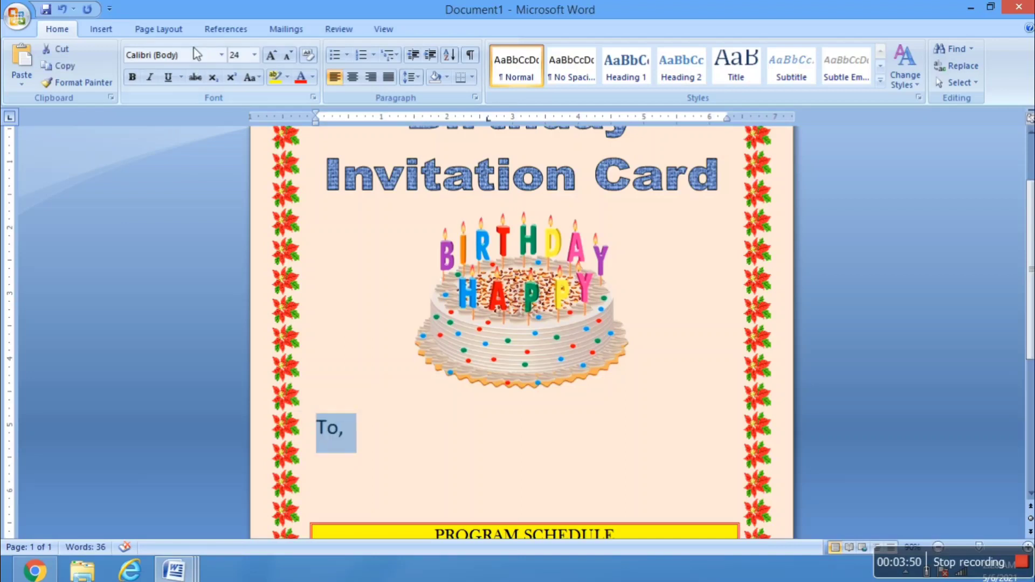
click(221, 55)
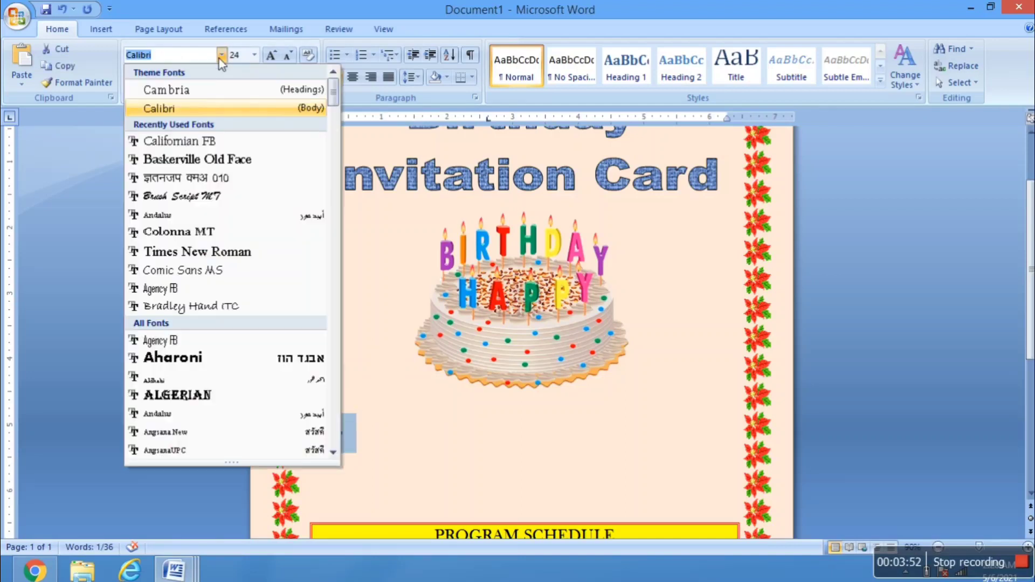
click(180, 141)
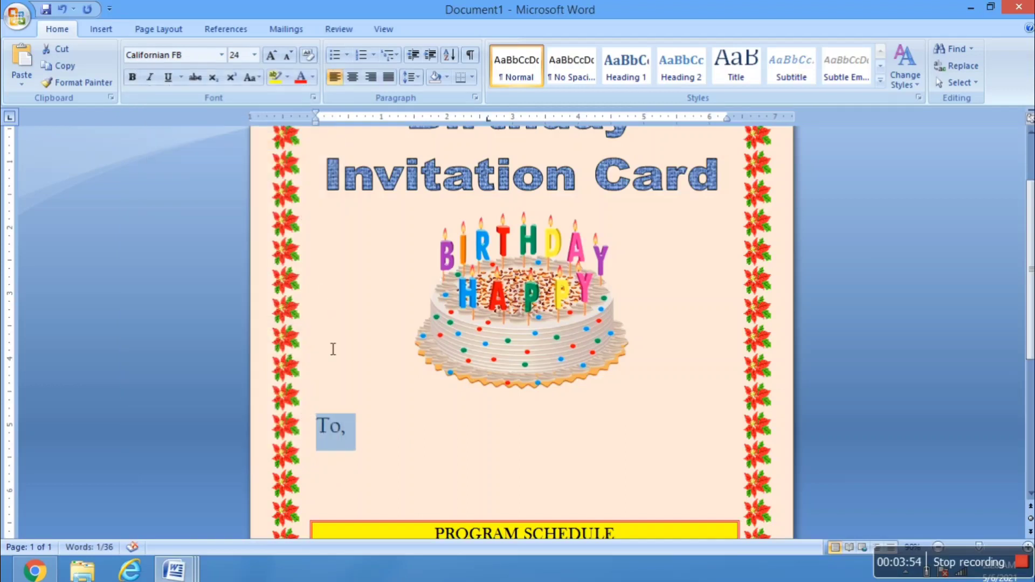
Enter the recipient's name with the title Mr. and the recipient's city and state on two indented lines below "To,"
click(373, 448)
key(Return)
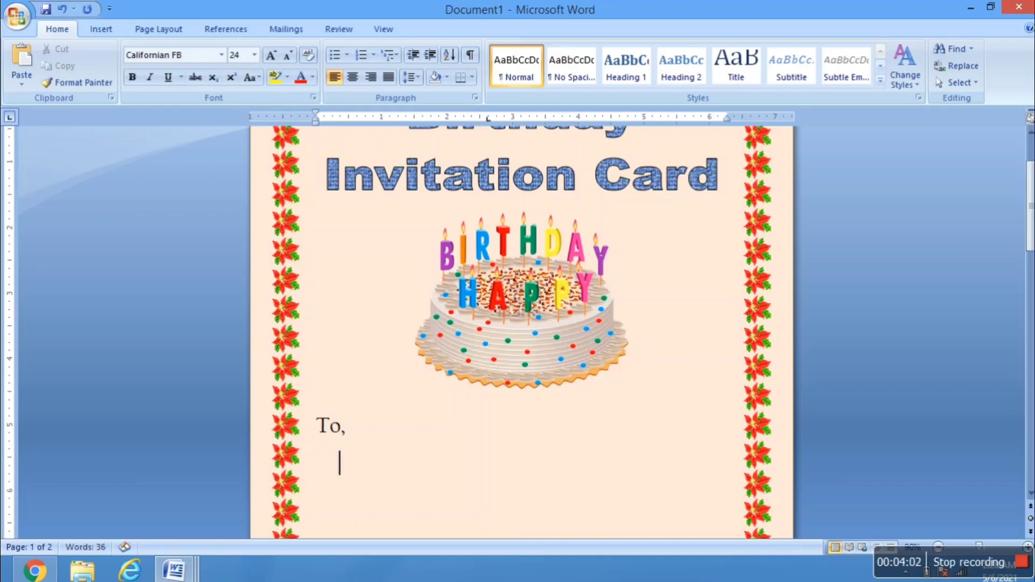
text(Mr.)
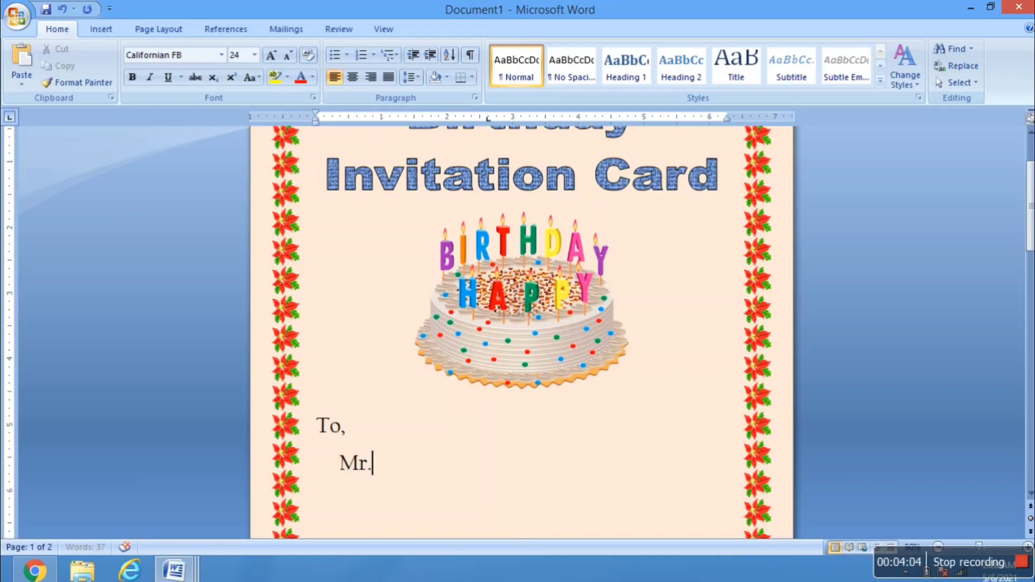
text( Vivek)
key(Return)
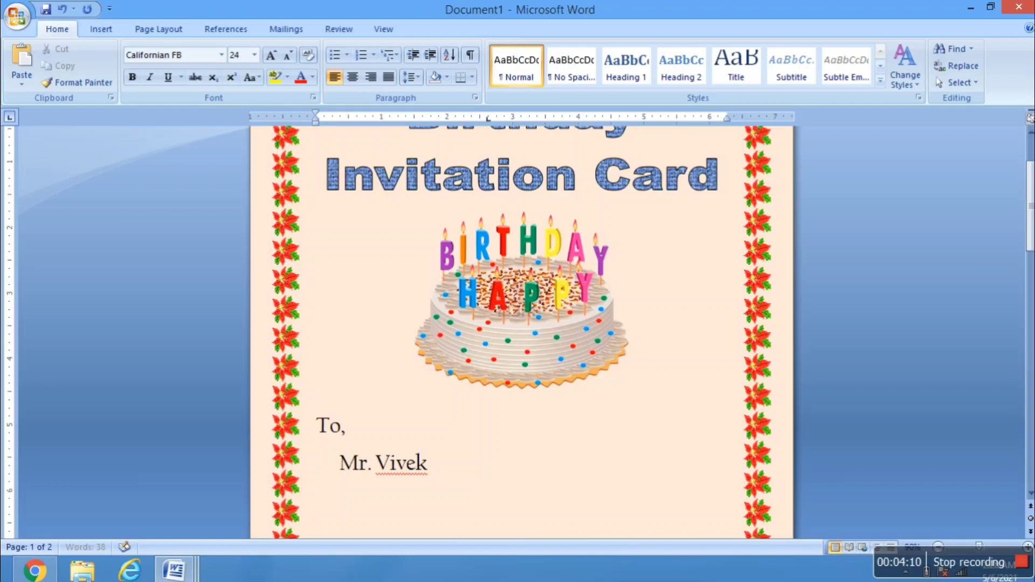
text(Bareil)
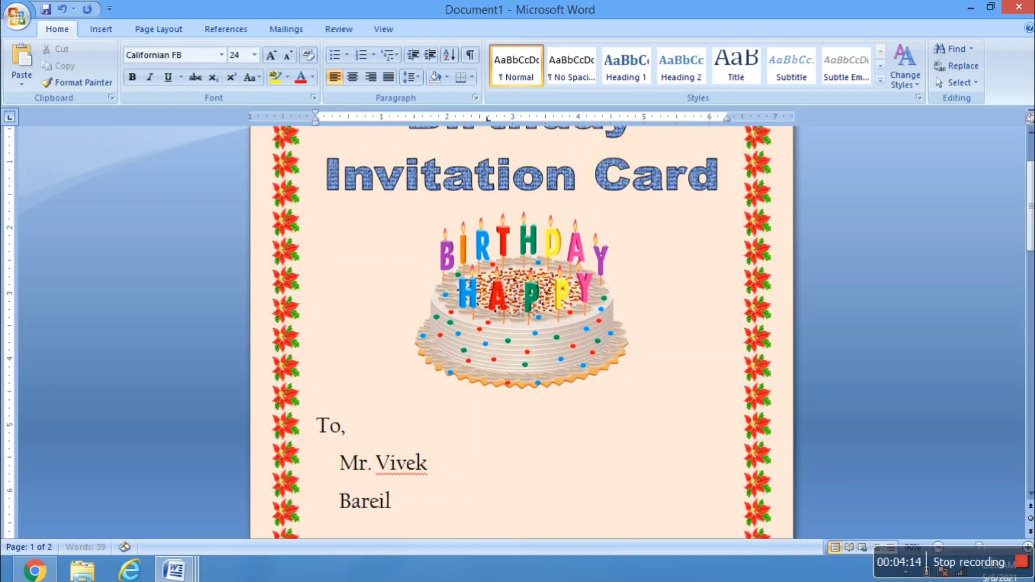
text(ly, Up)
Remove the extra blank lines between the recipient's address and the program schedule table
scroll(388, 457, down, 5)
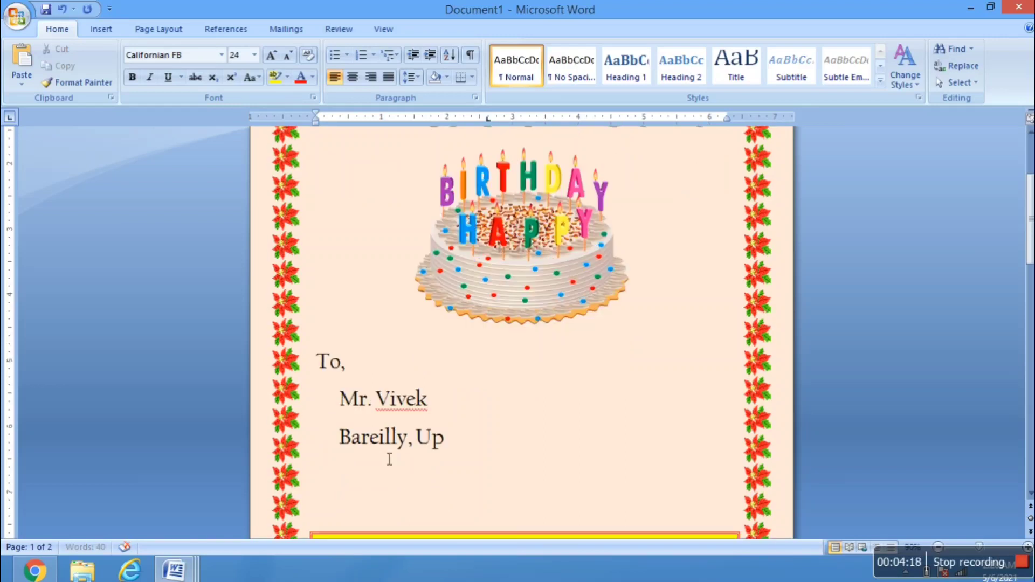
click(423, 423)
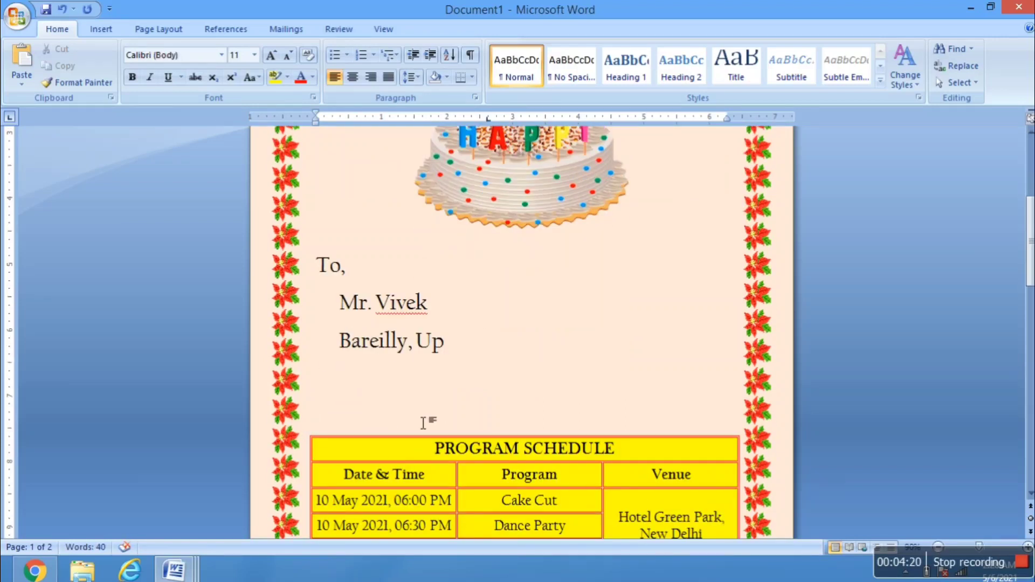
key(BackSpace)
key(BackSpace)
key(BackSpace)
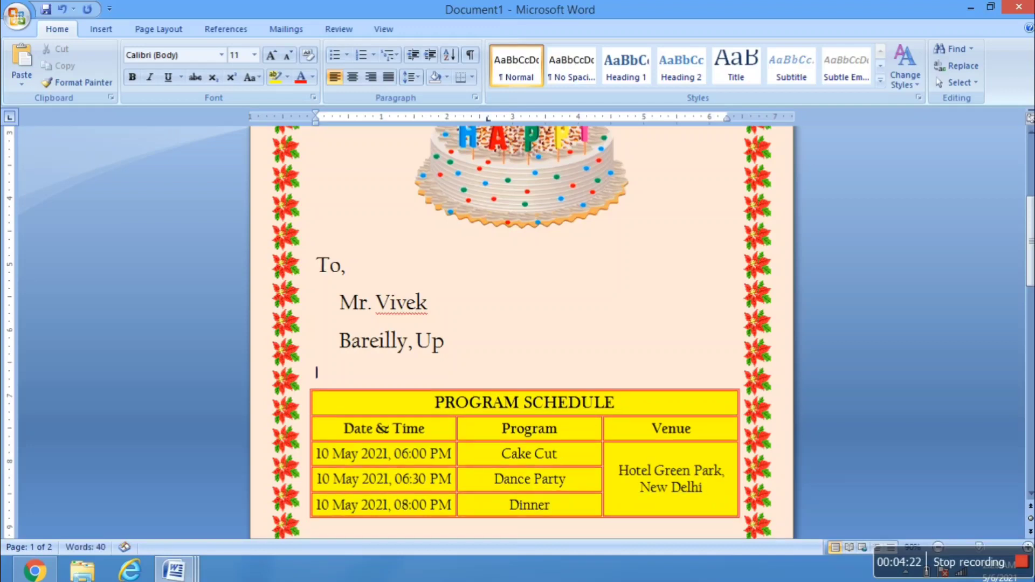
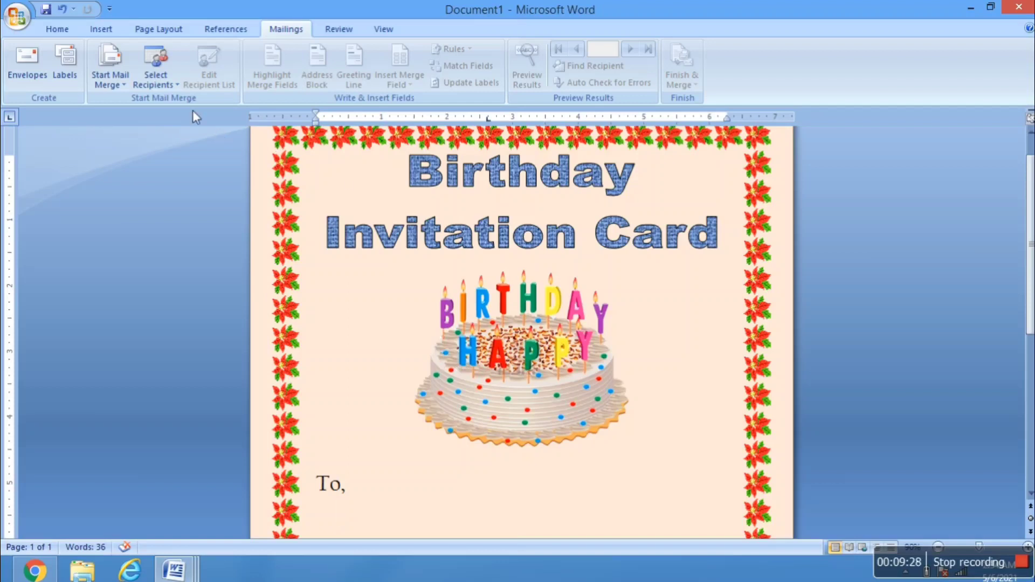
click(172, 85)
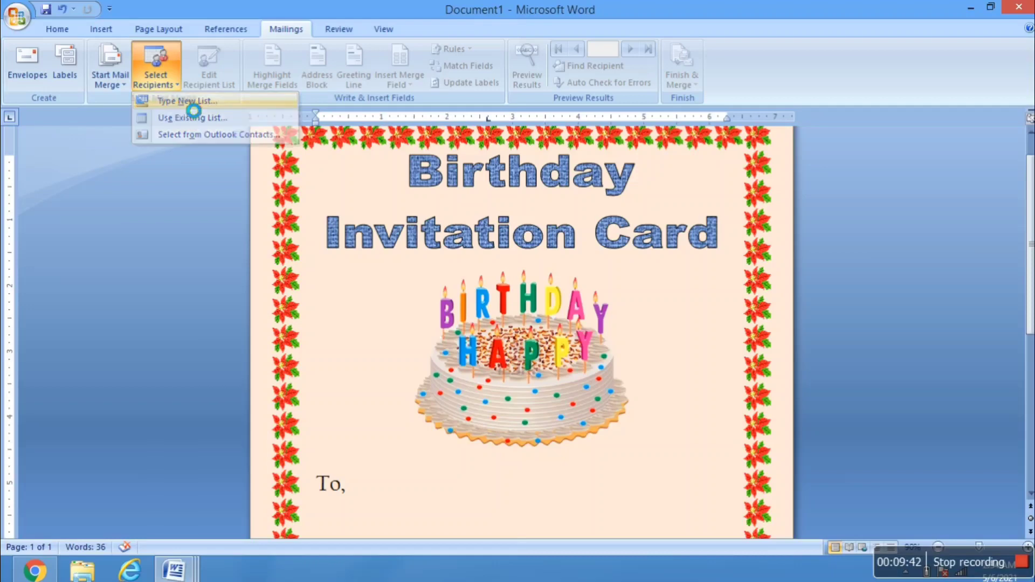
click(185, 104)
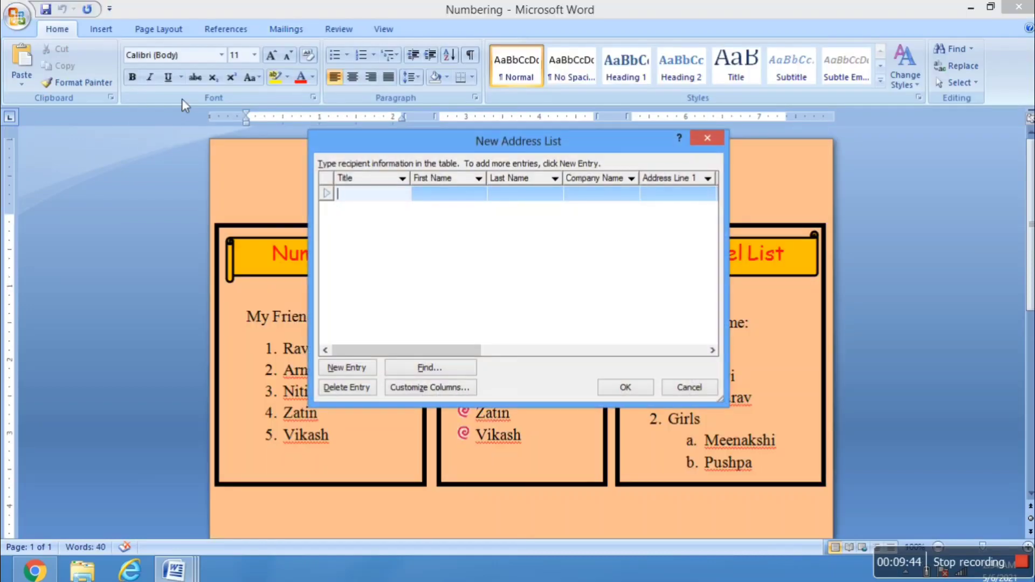
click(707, 138)
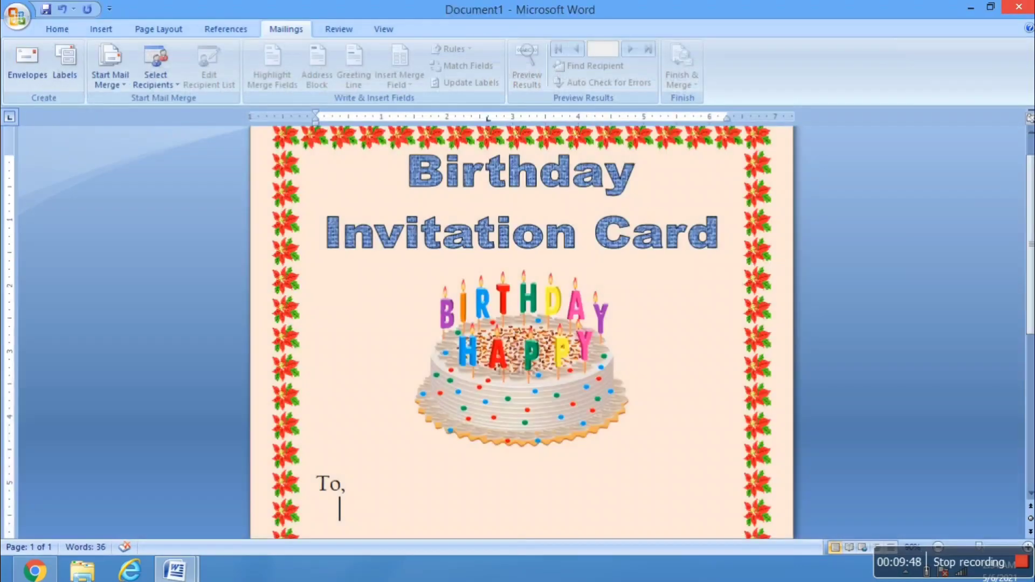
Start a new typed recipient list for the invitation card's mail merge and look through its default columns
click(151, 82)
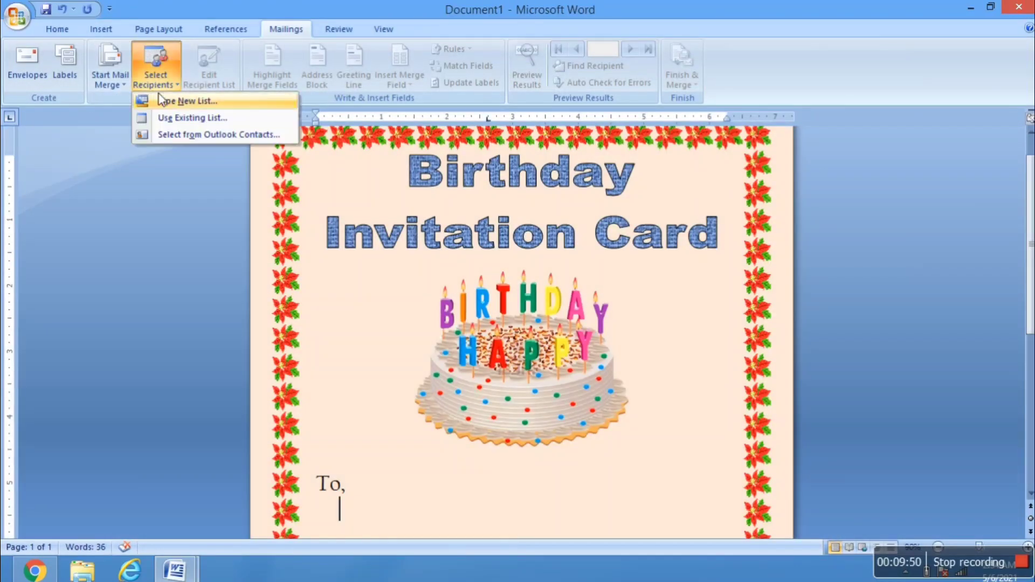
click(161, 101)
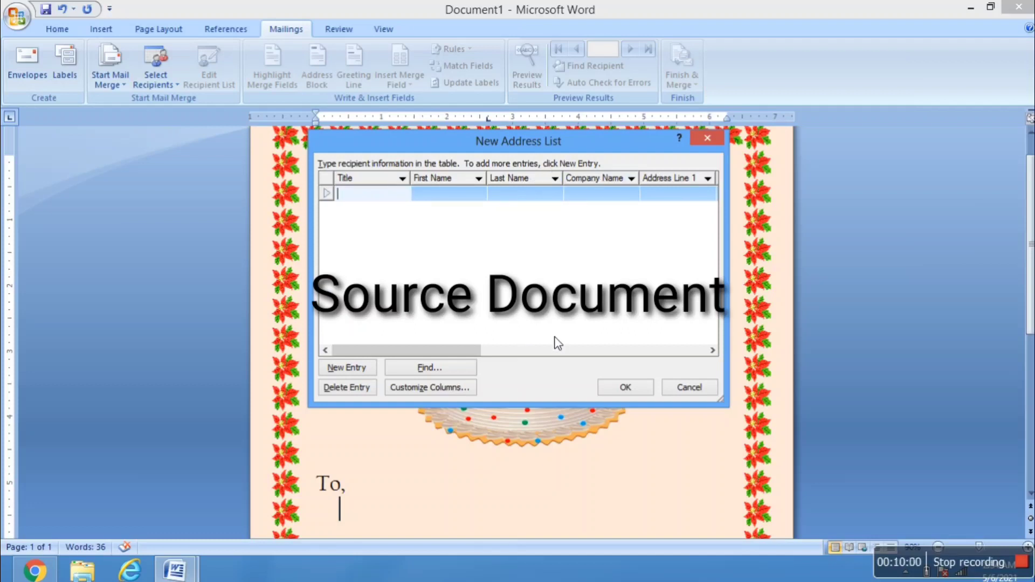
click(712, 350)
drag(713, 350, 456, 347)
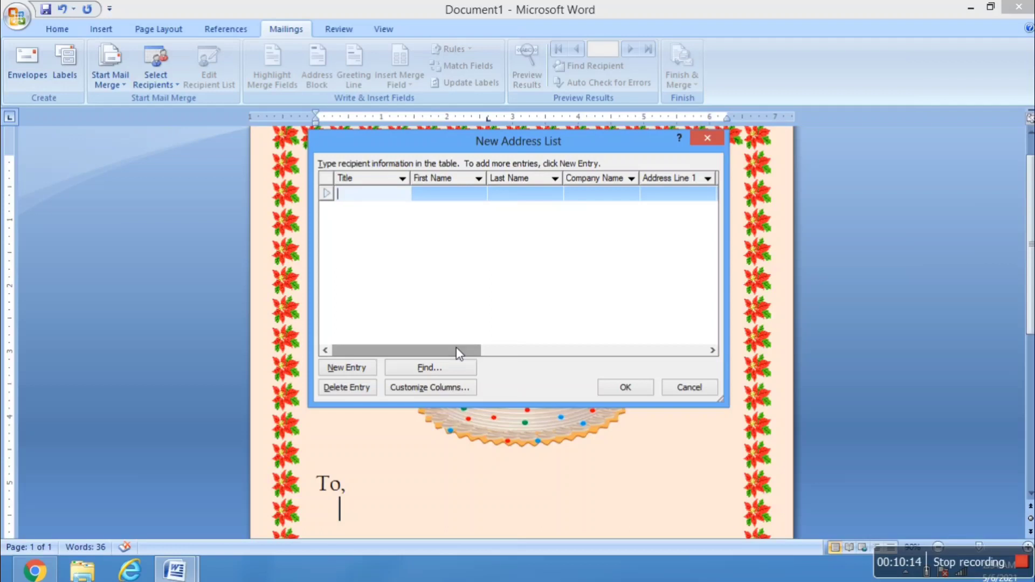
Customize the address list columns by deleting the Title and Company Name fields
click(432, 387)
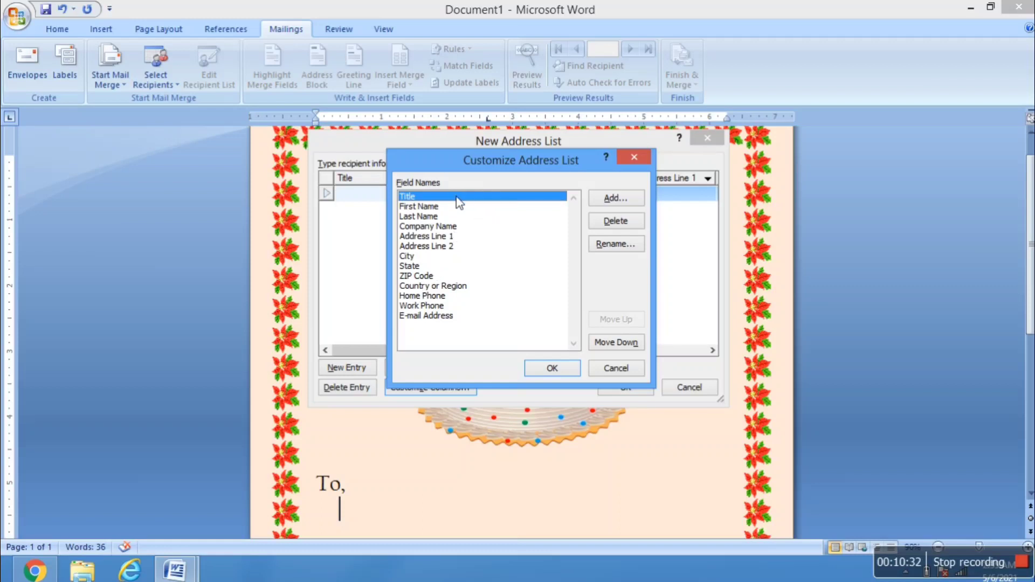
click(596, 222)
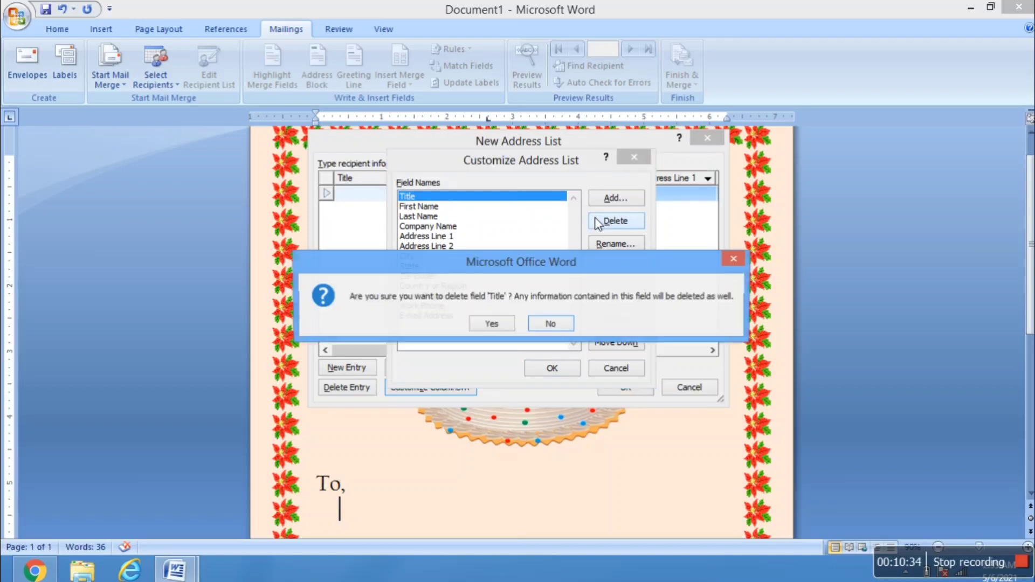
click(491, 319)
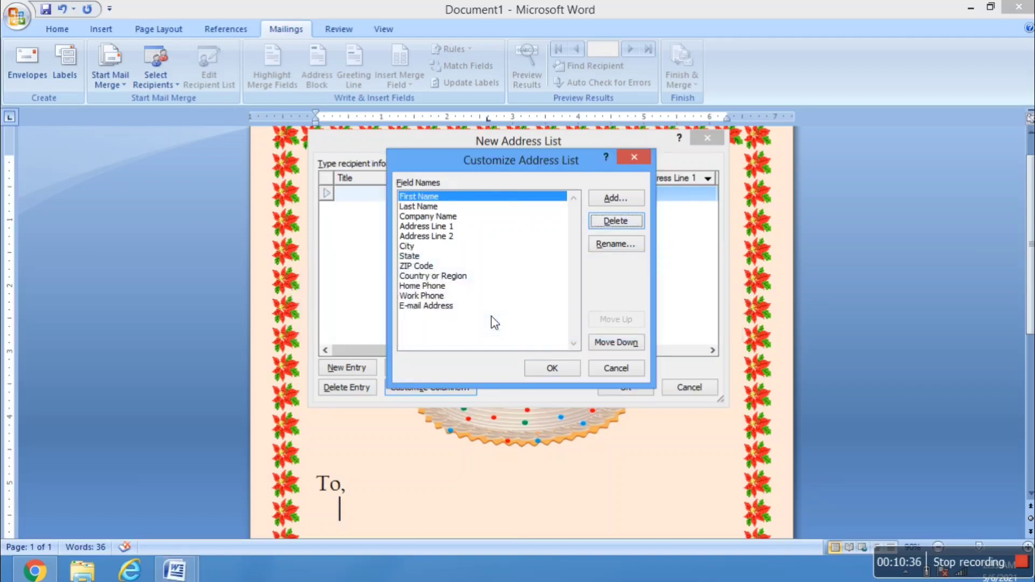
click(435, 216)
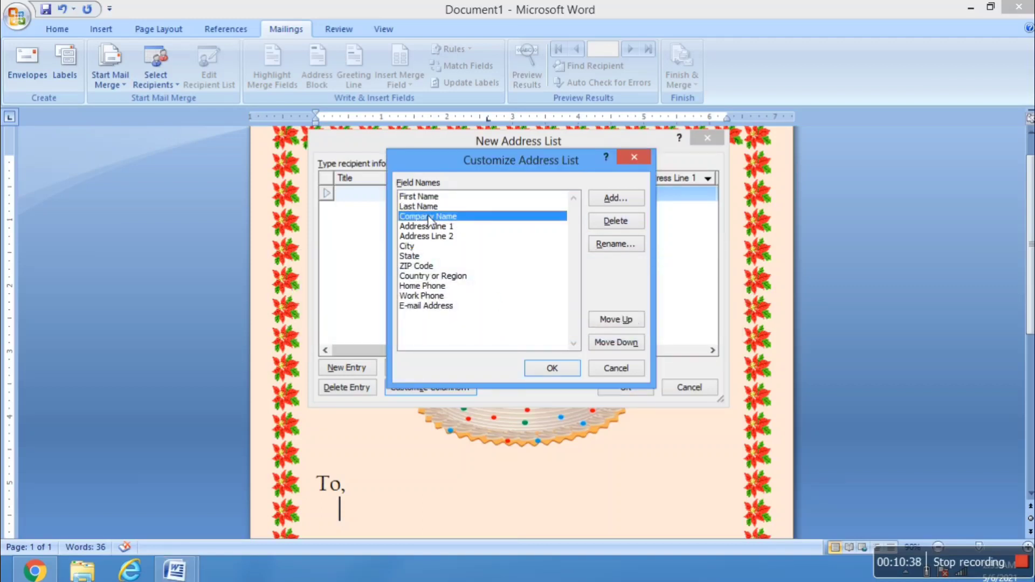
click(607, 230)
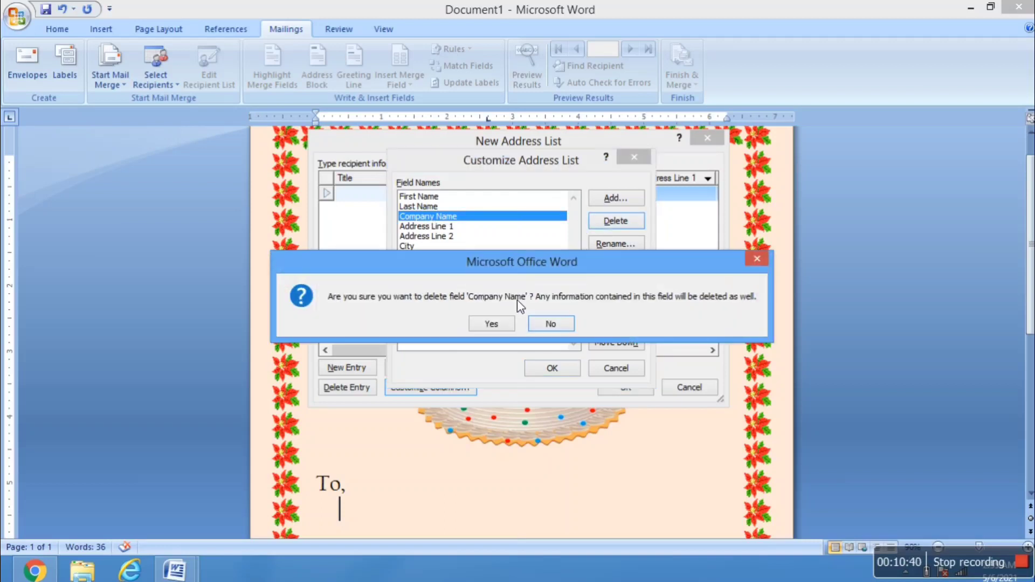
click(497, 325)
Delete the Address Line 1 and Address Line 2 fields from the address list
click(456, 218)
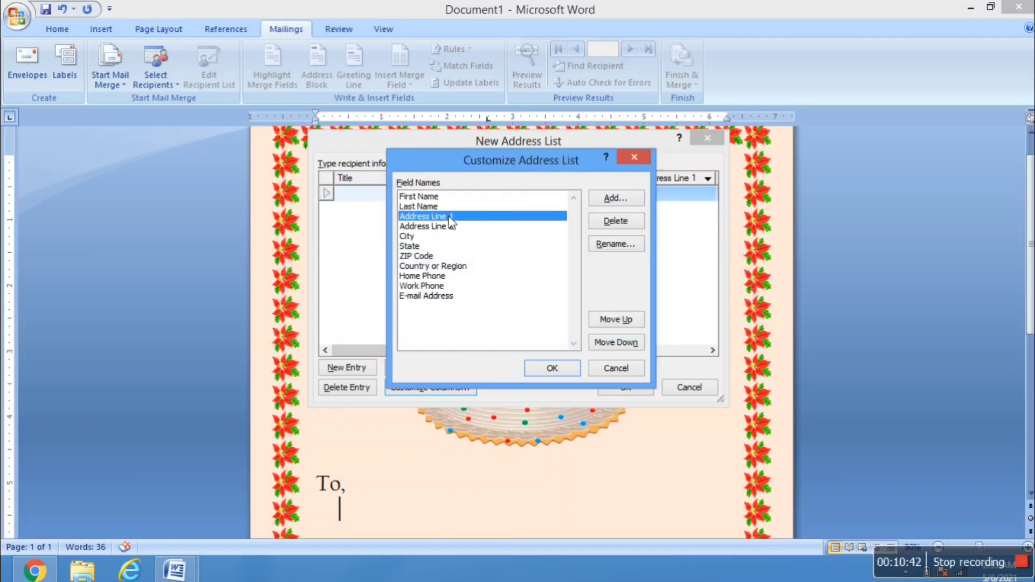
click(597, 225)
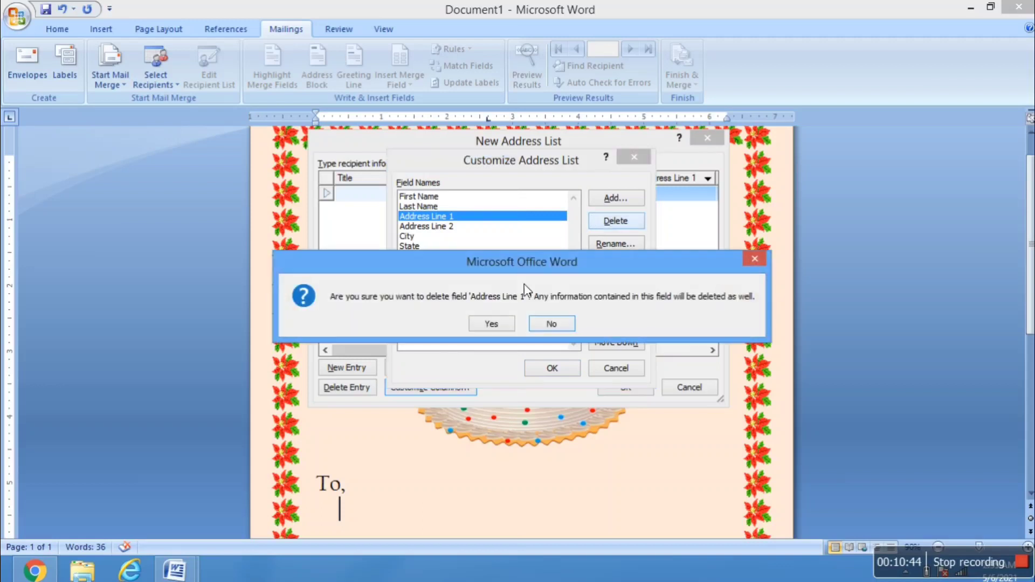
click(492, 324)
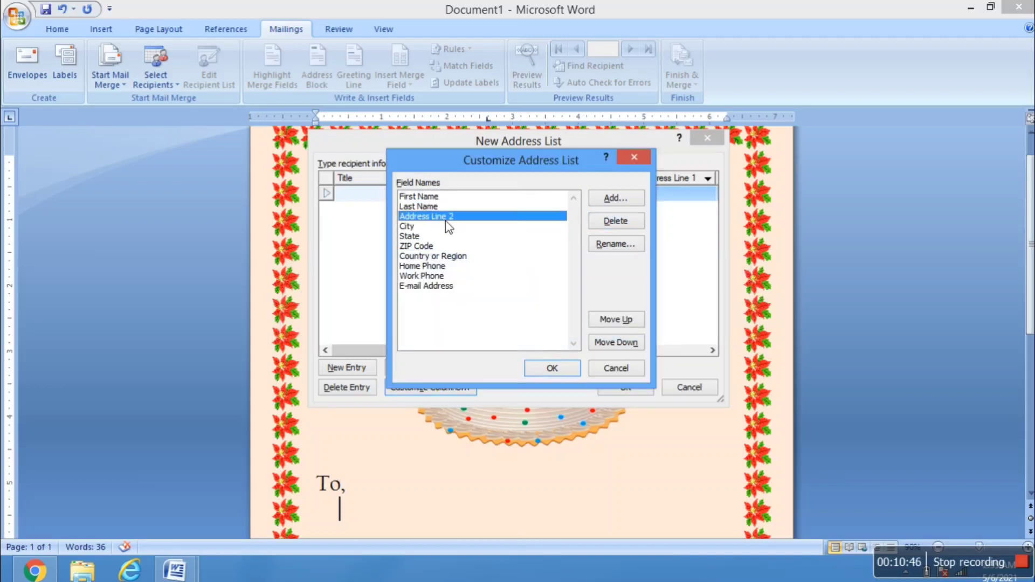
click(603, 224)
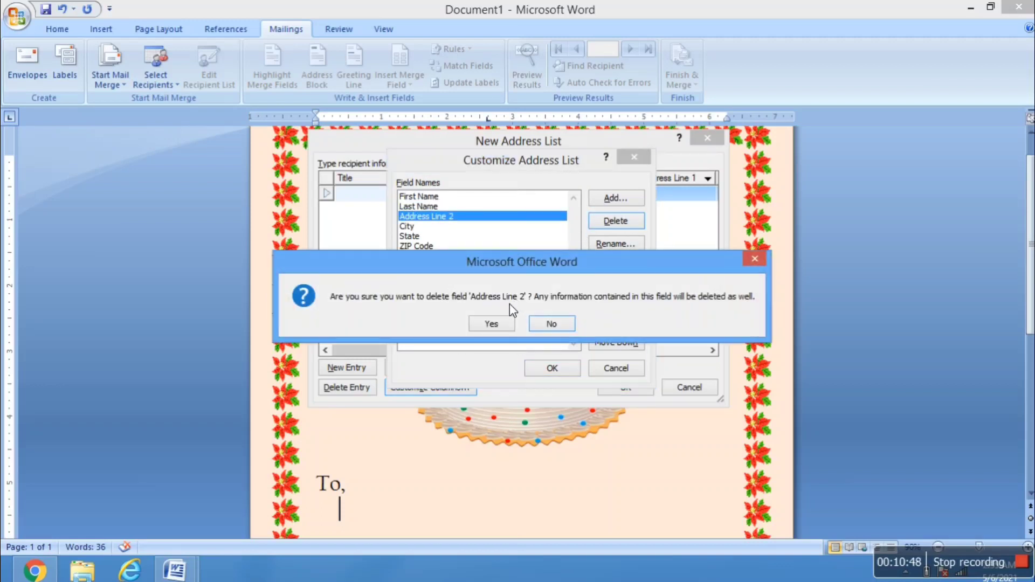
click(491, 324)
Delete the State, ZIP Code and Country or Region fields from the address list
click(423, 227)
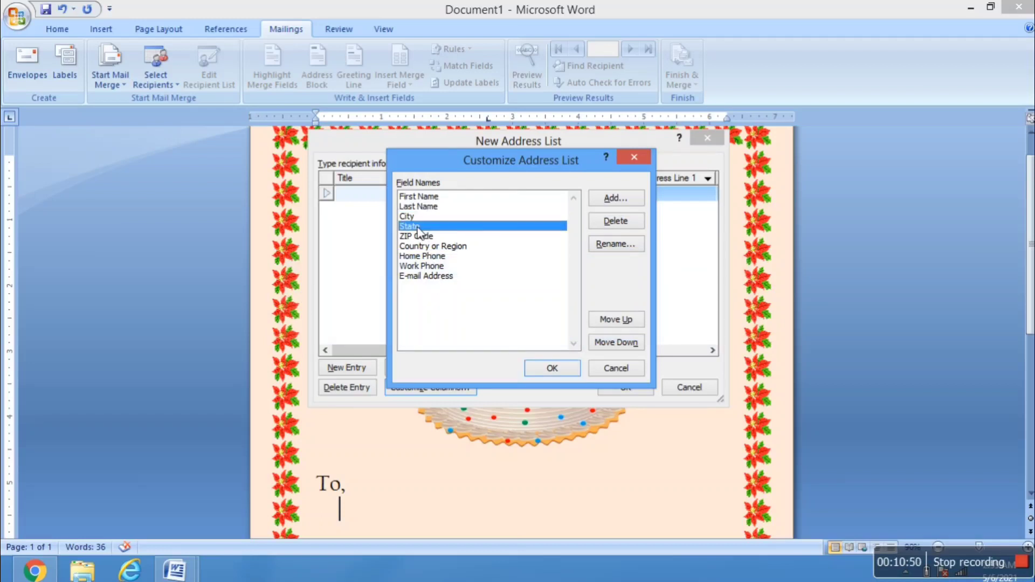
click(601, 227)
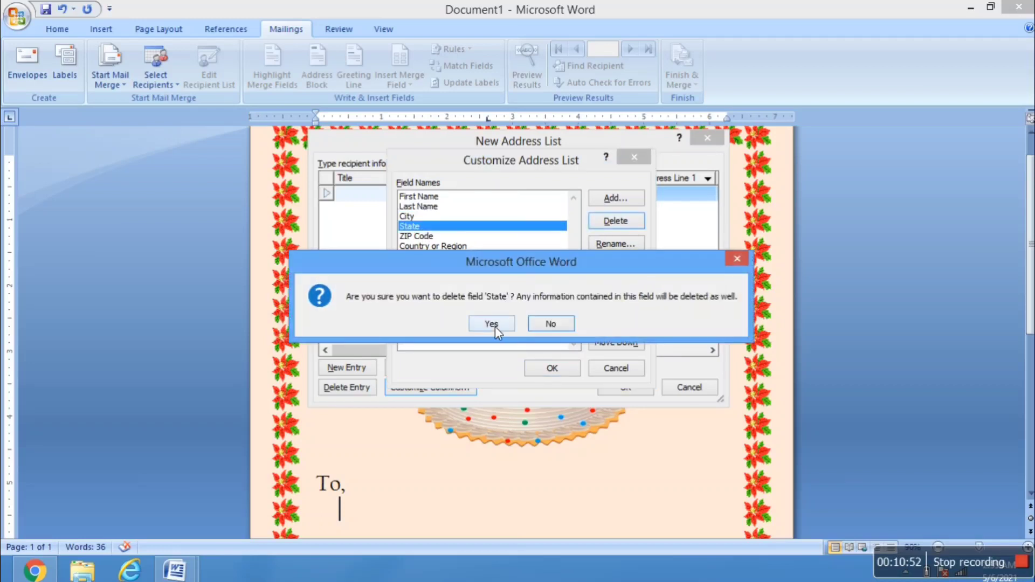
click(494, 326)
click(426, 227)
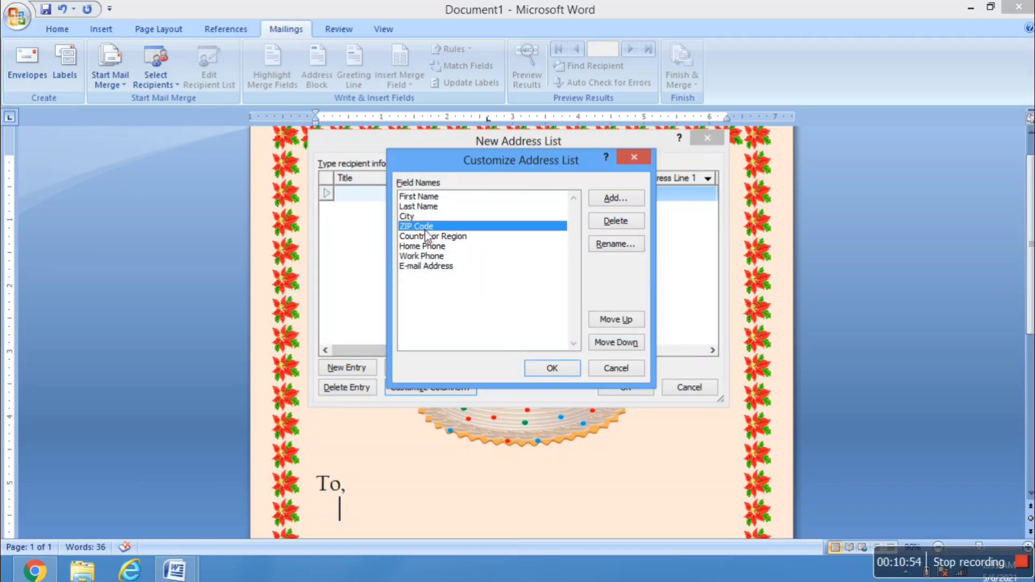
click(604, 222)
click(489, 319)
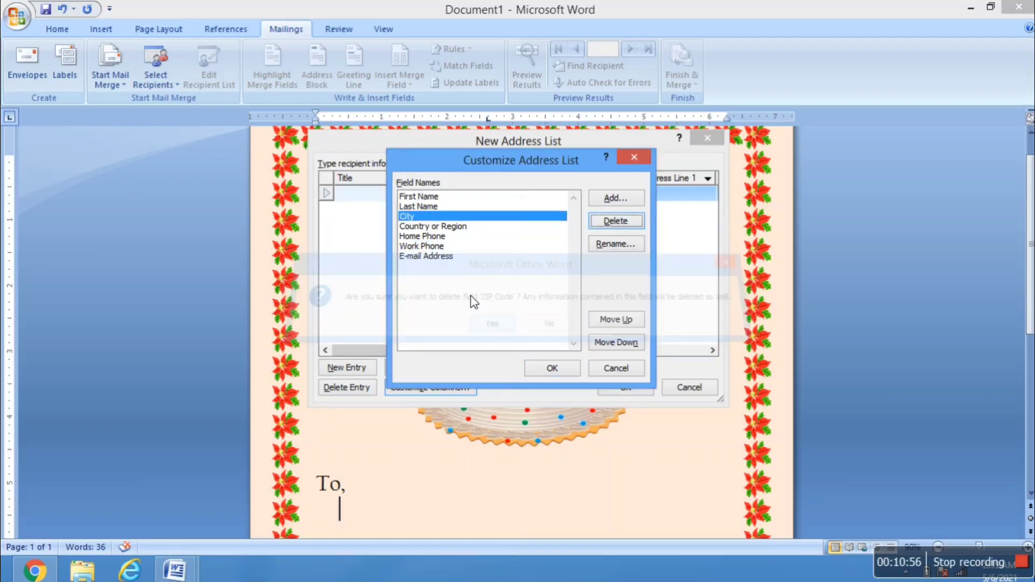
click(425, 227)
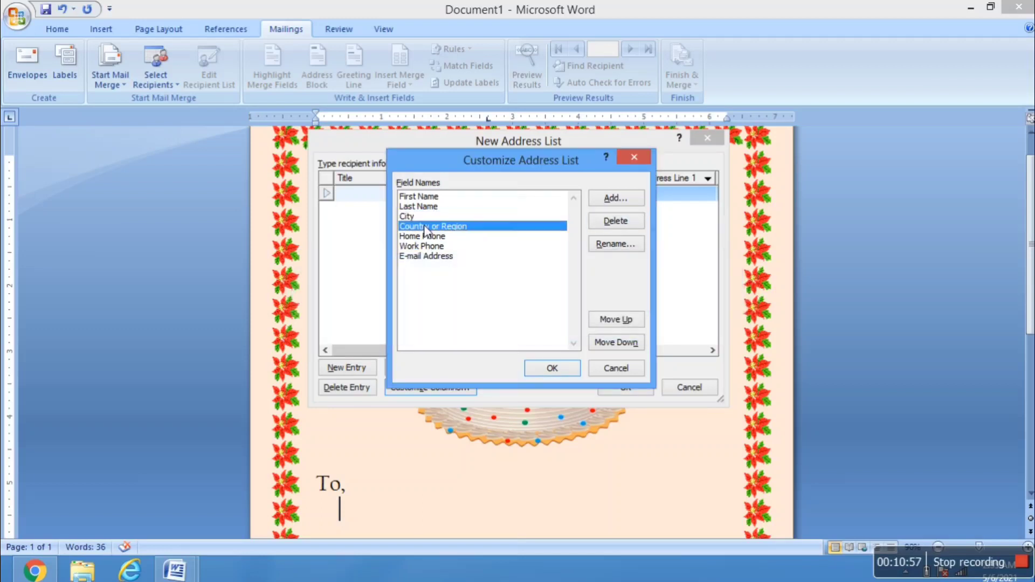
click(607, 222)
click(487, 324)
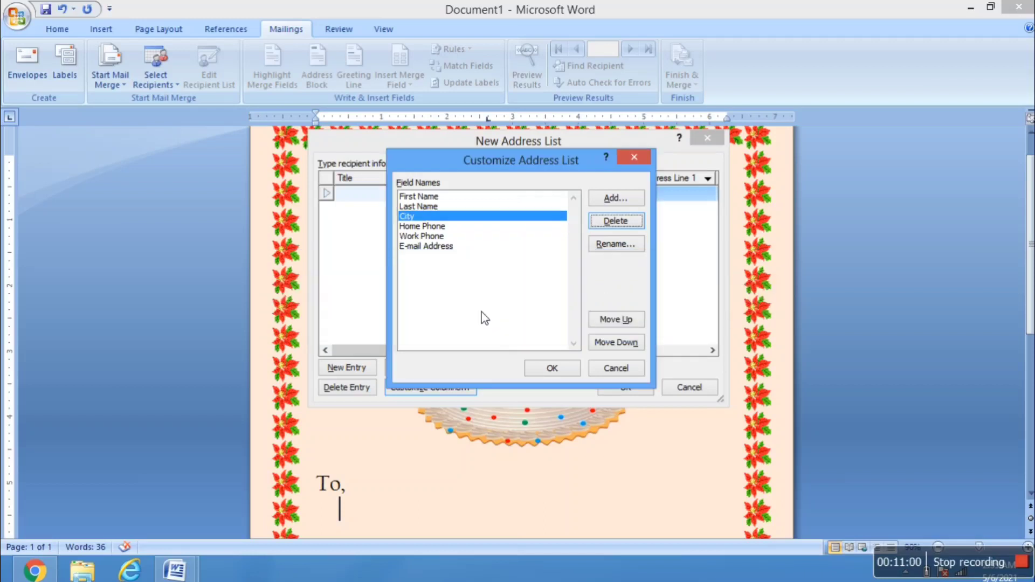
Delete the Home Phone and Work Phone fields from the address list
click(430, 237)
click(434, 227)
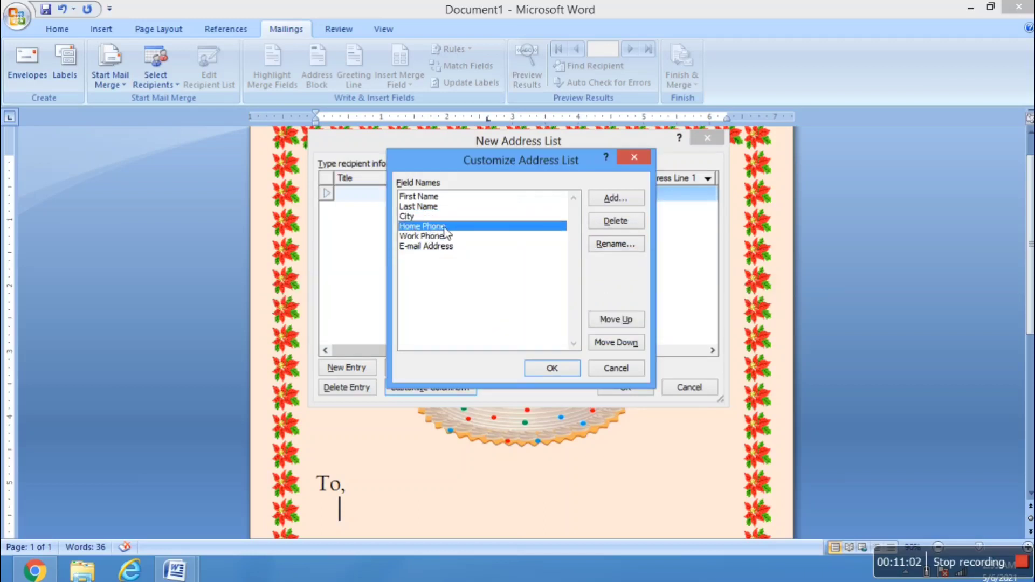
click(608, 222)
click(491, 322)
click(434, 227)
click(618, 225)
click(488, 322)
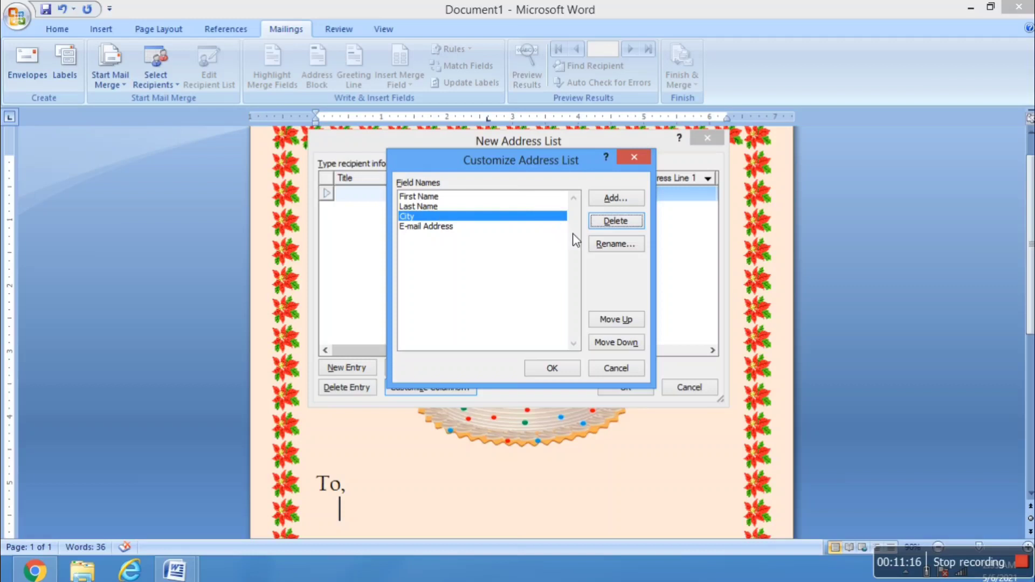
Delete the E-mail Address field and apply the customized columns to the address list
click(425, 226)
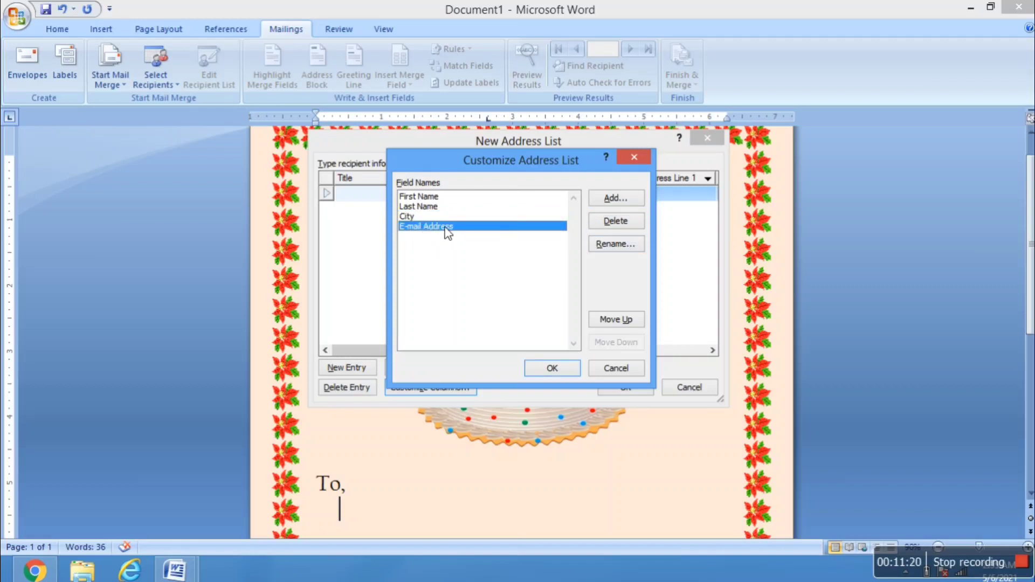
click(604, 224)
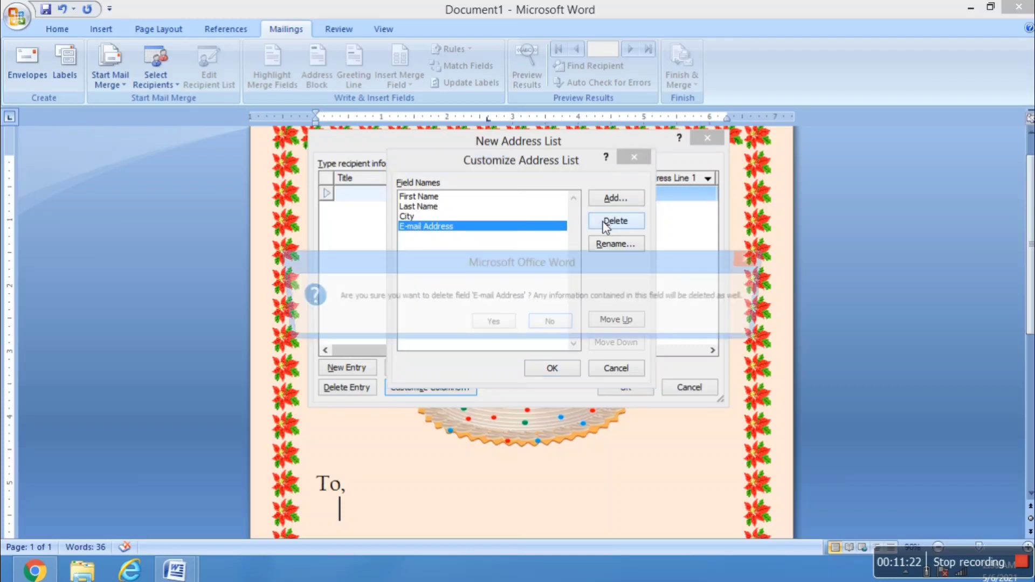
click(491, 324)
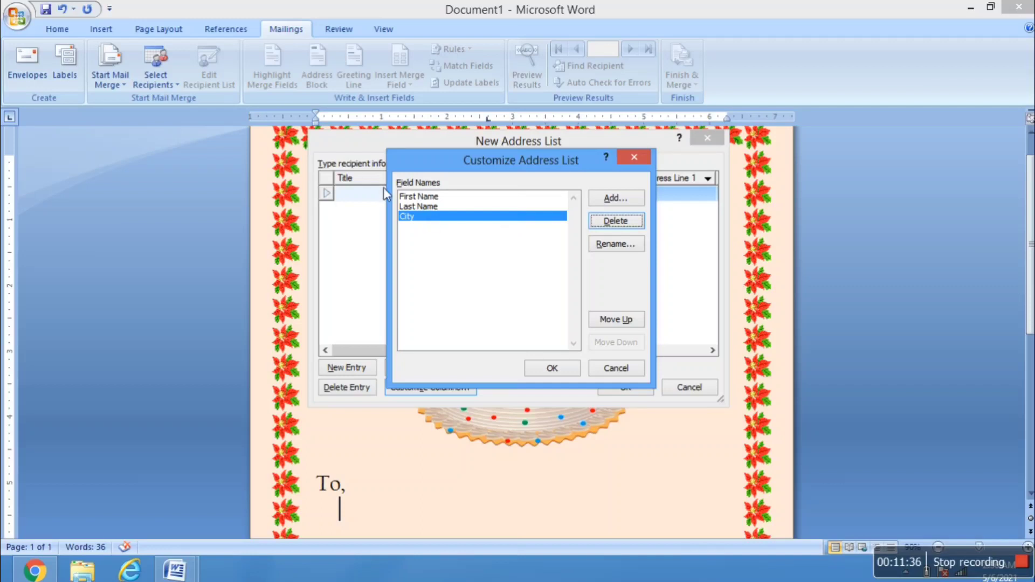
click(553, 368)
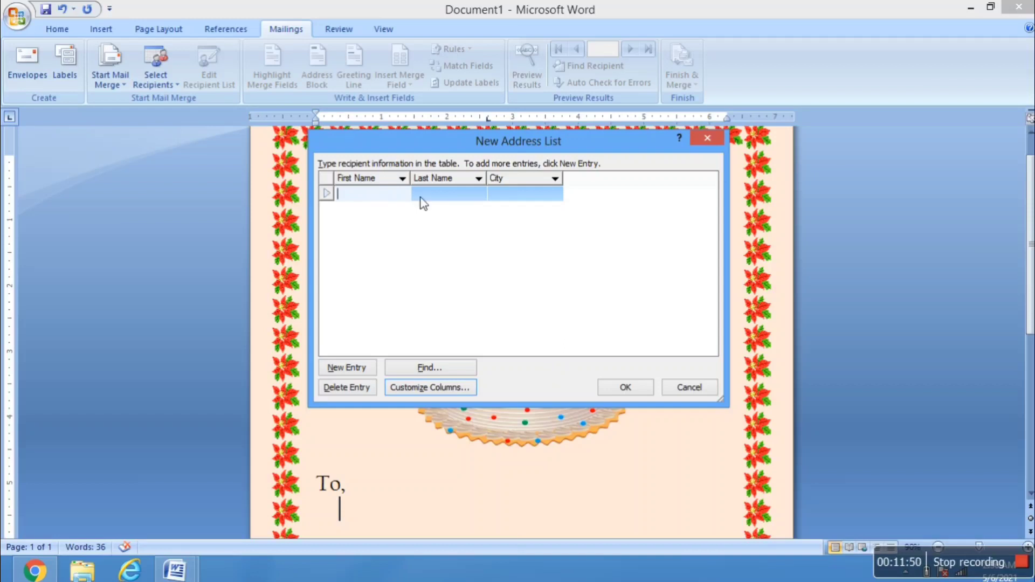
Enter the first recipient's first name, last name and the city Bareilly in the address list
click(437, 195)
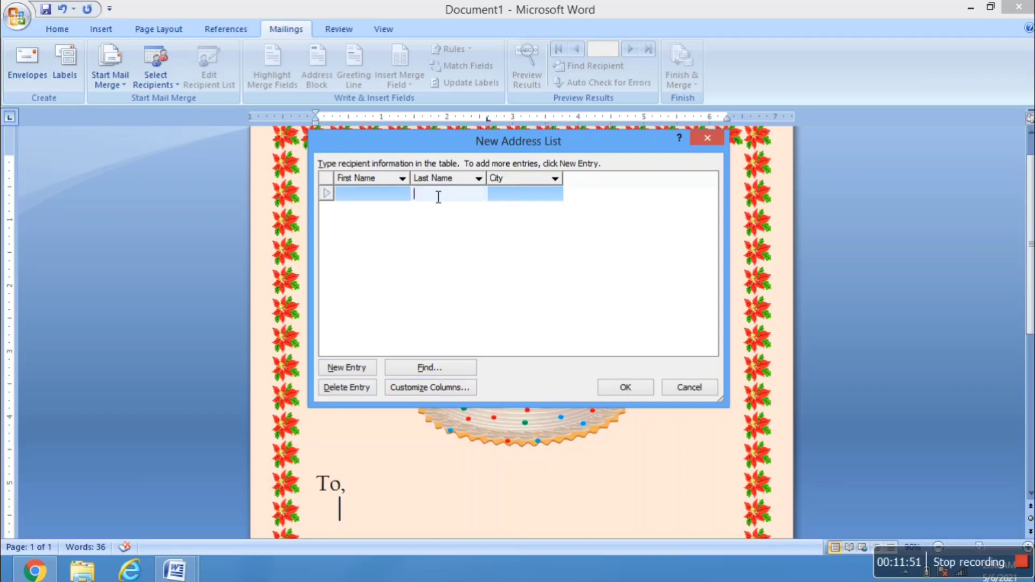
click(509, 195)
click(402, 198)
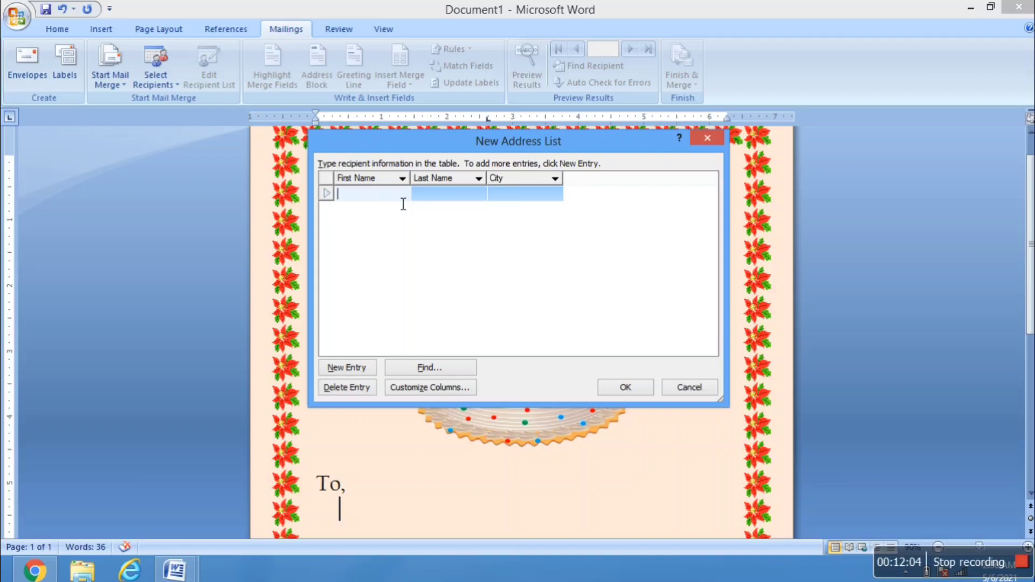
text(Raju)
key(Tab)
text(S)
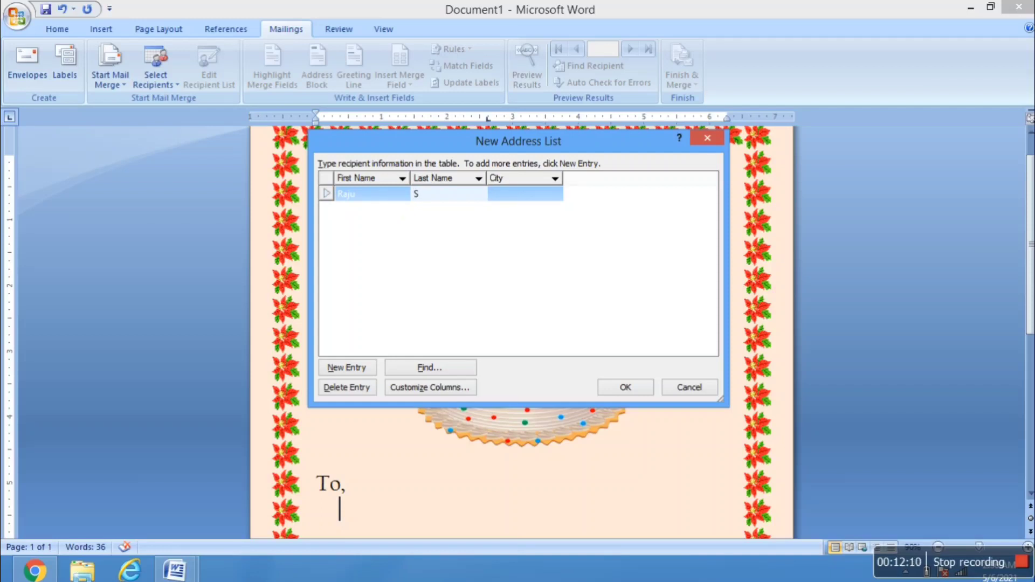
text(harma)
key(Tab)
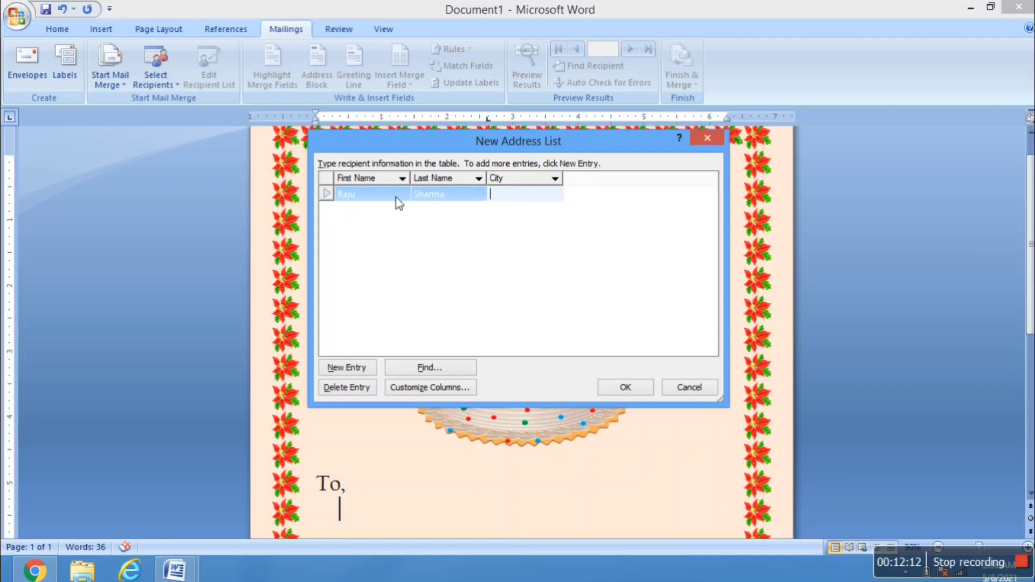
text(Bareilly)
key(Tab)
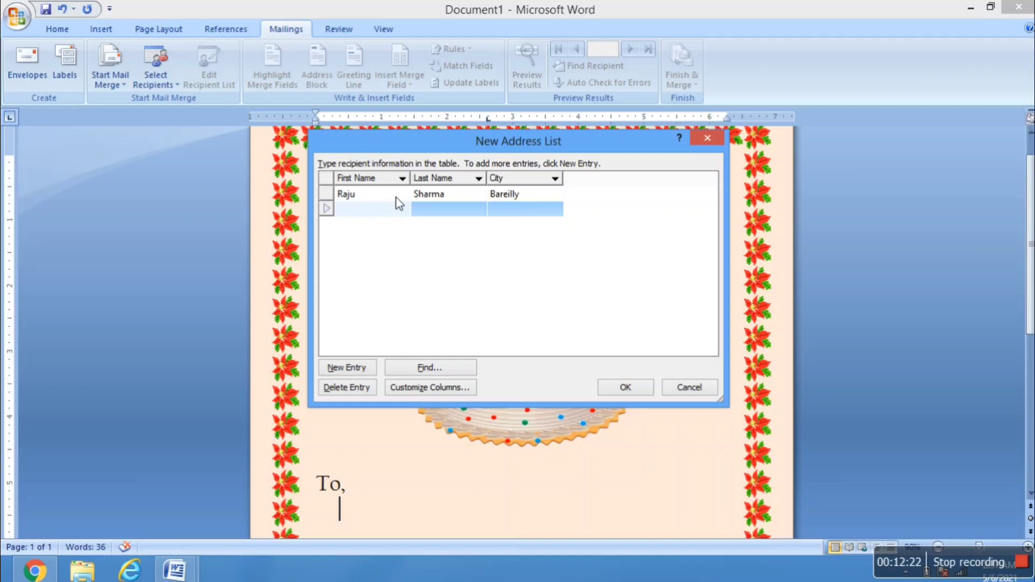
Add a second recipient with first name, last name and the city Delhi
text(Meena)
key(Tab)
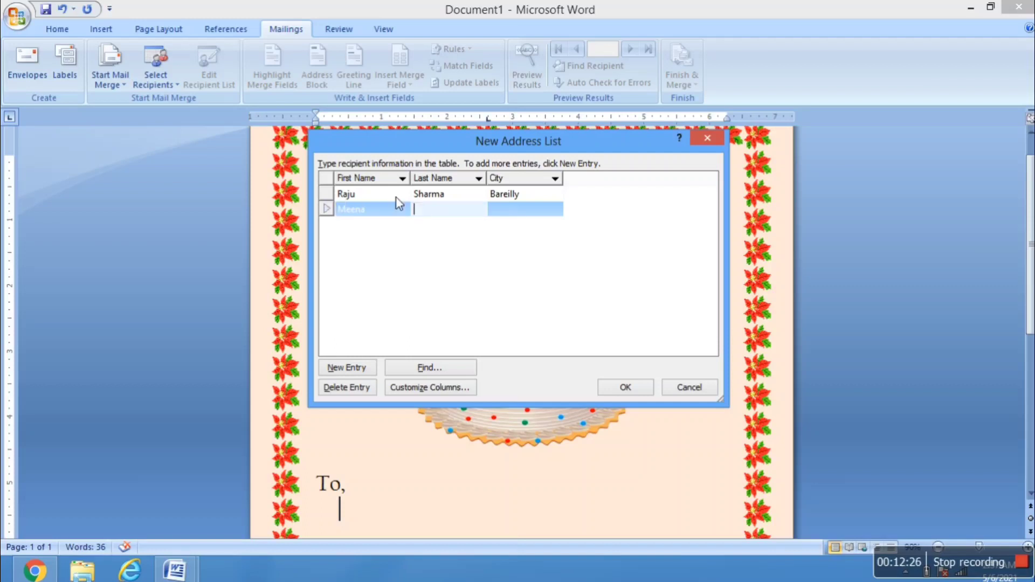
text(Kumari)
key(Tab)
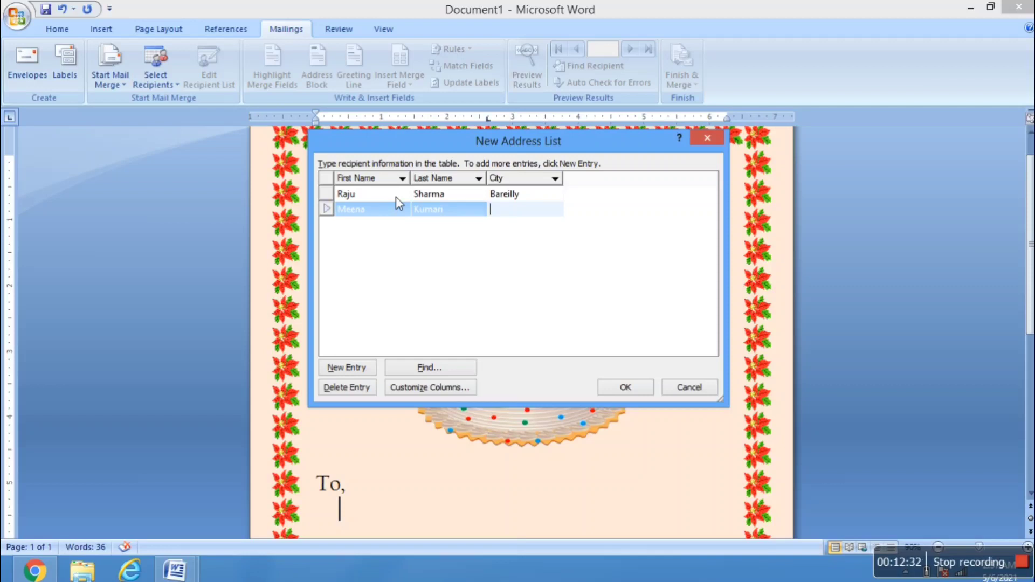
text(Delhi)
key(Tab)
Add a third recipient with first name, last name and the city Gujrat to the address list
text(Renu)
key(Tab)
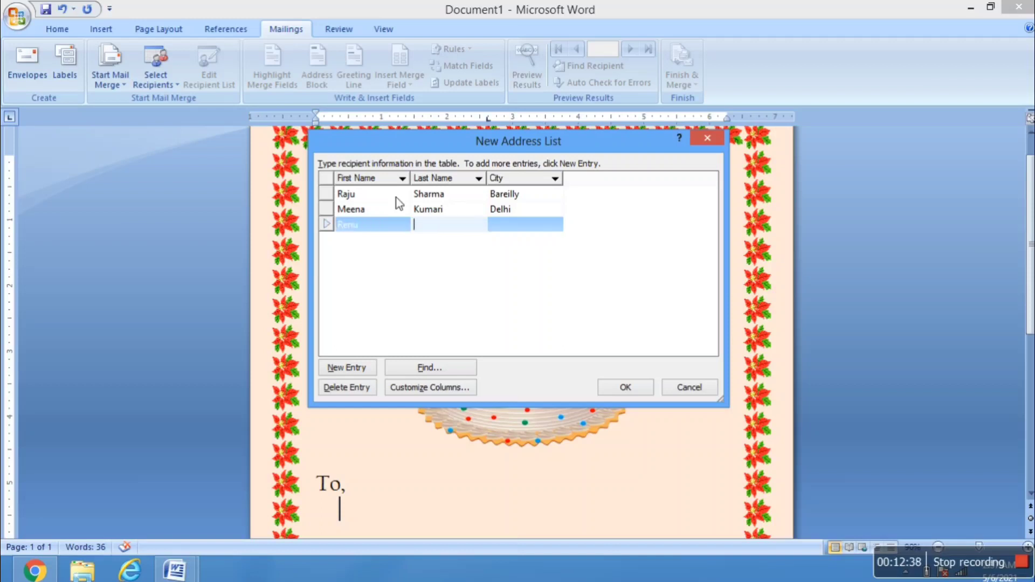
text(Gautam)
key(Tab)
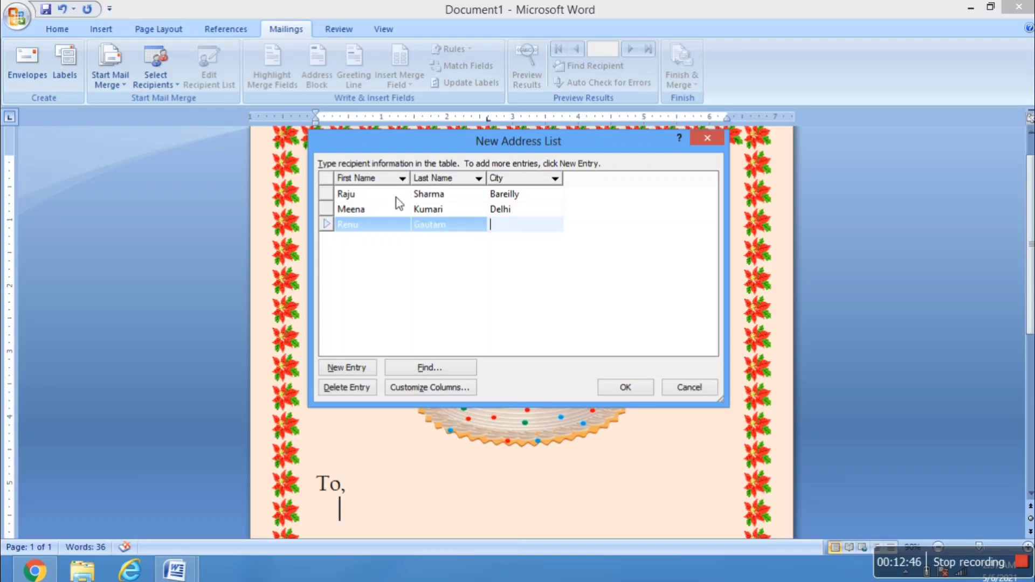
text(Gujrat)
key(Tab)
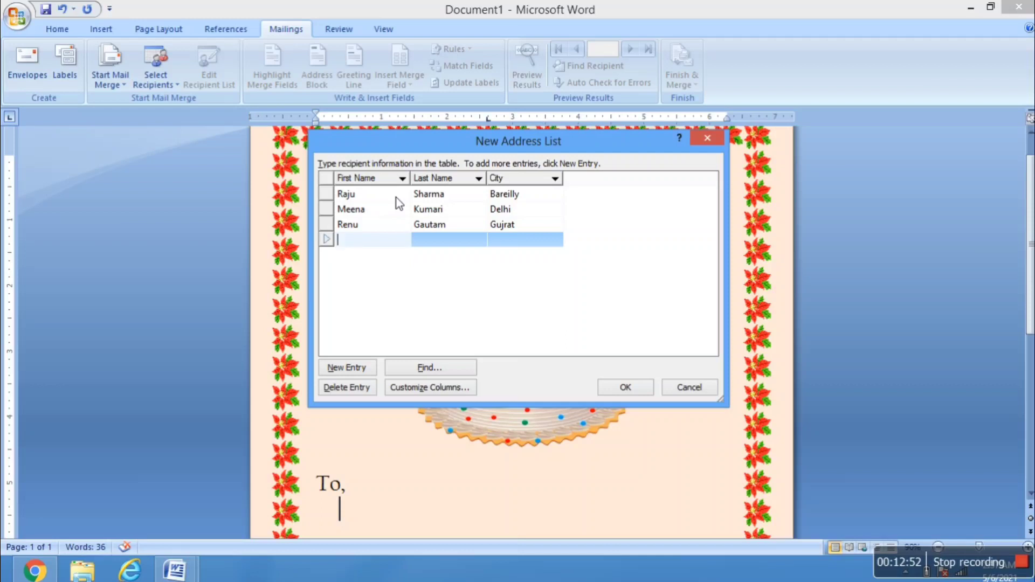
Add a fourth recipient with first name, last name and the city Bombay
text(Ramu)
key(Tab)
text(Kumar)
key(Tab)
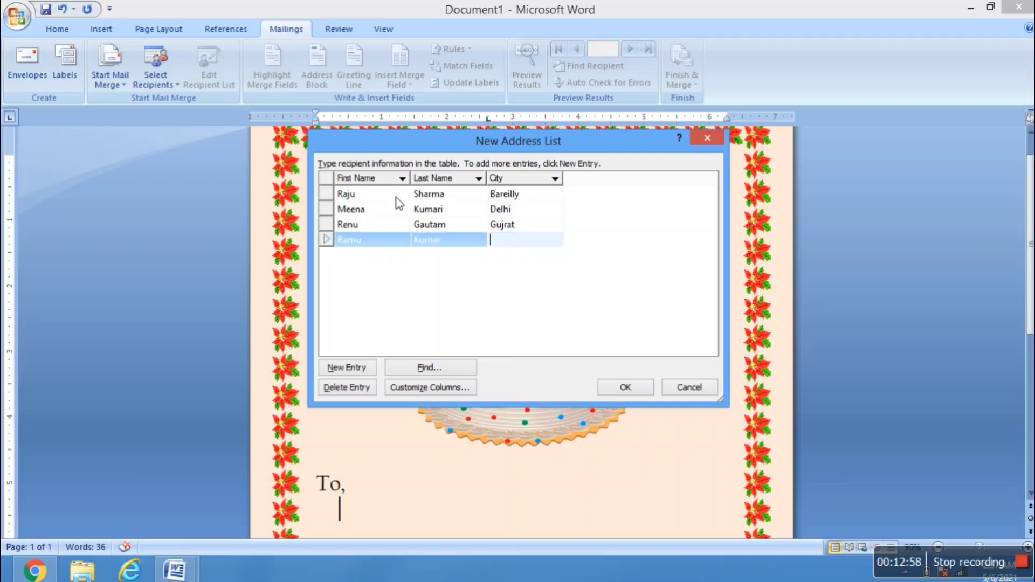
text(Bombay)
key(Tab)
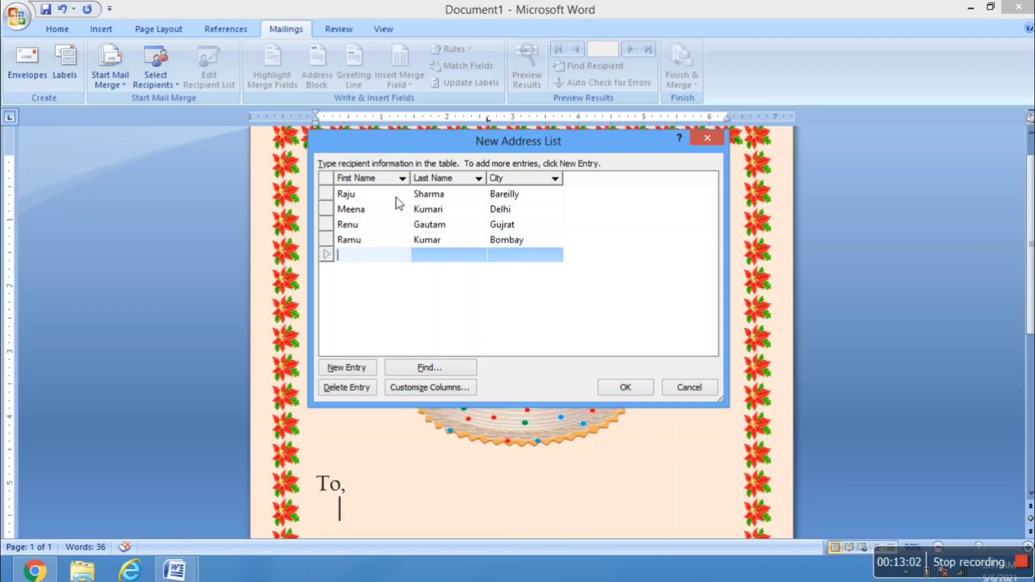
Add a fifth recipient with first name, last name and the city Budaun
text(Harshit)
key(Tab)
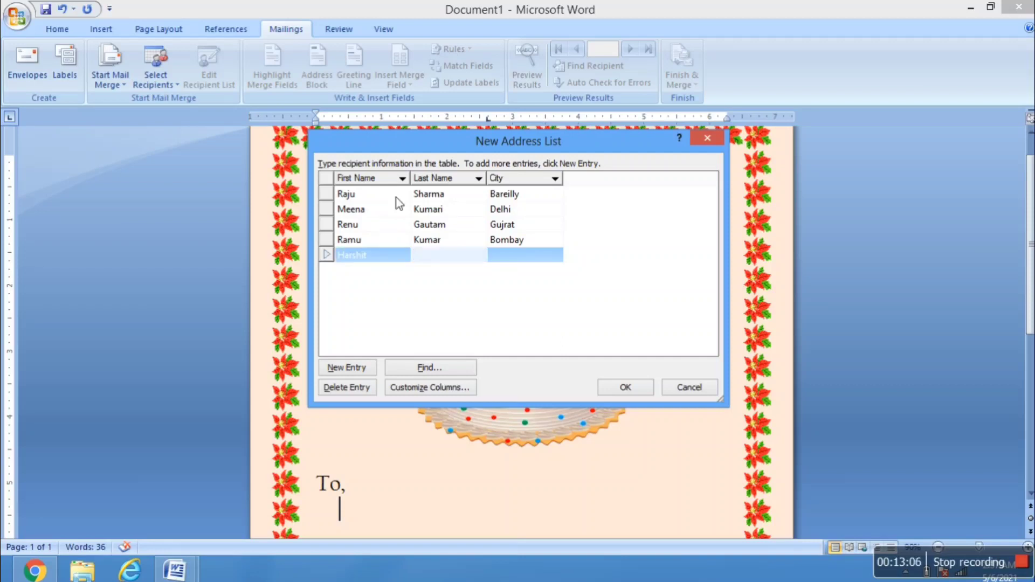
text(Saxena)
key(Return)
text(Budaun)
key(Tab)
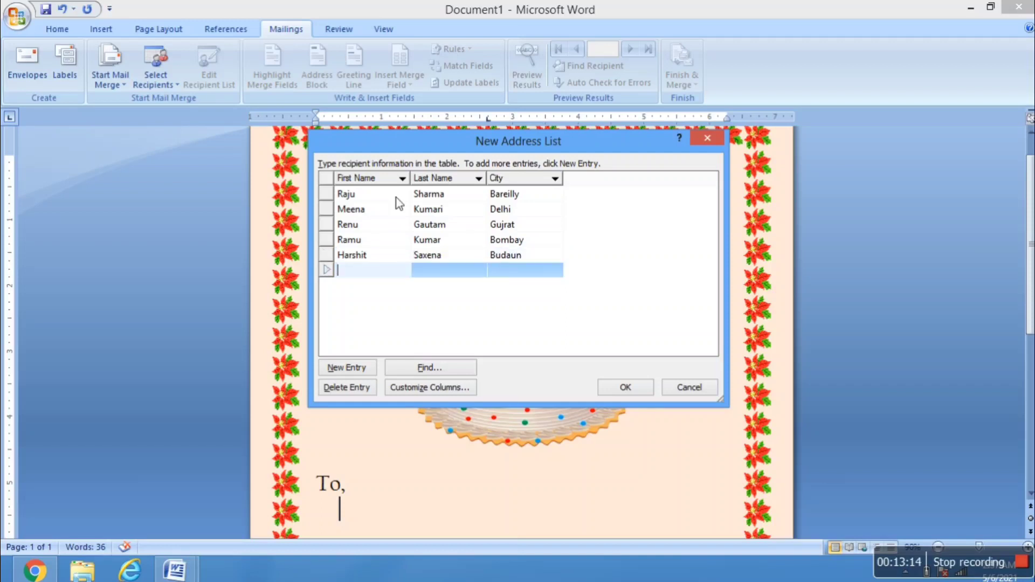
Add a sixth recipient with first name, last name and the city Gunnaur
text(Pankaj)
key(Tab)
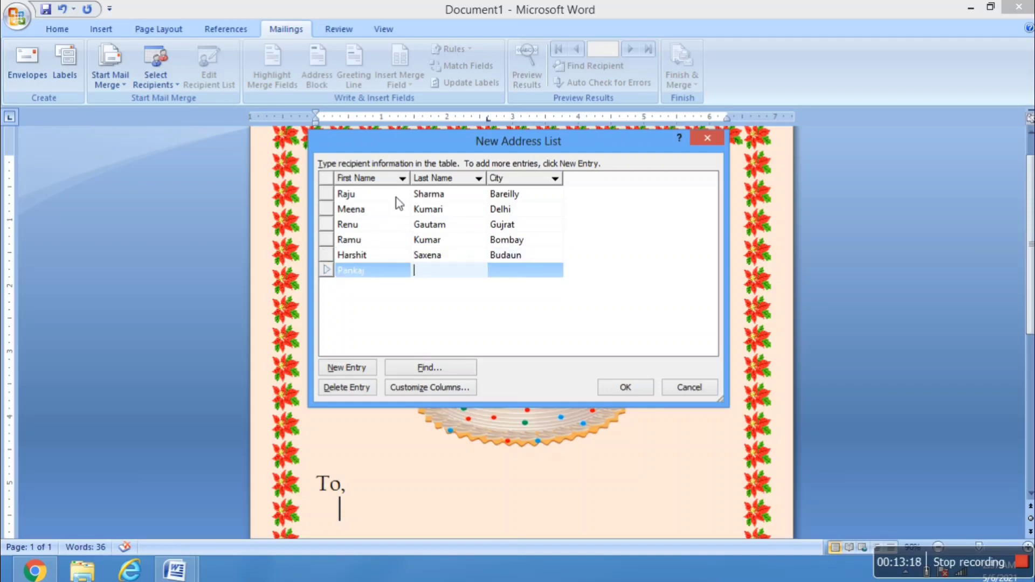
text(Sharma)
key(Tab)
text(Gunnaur)
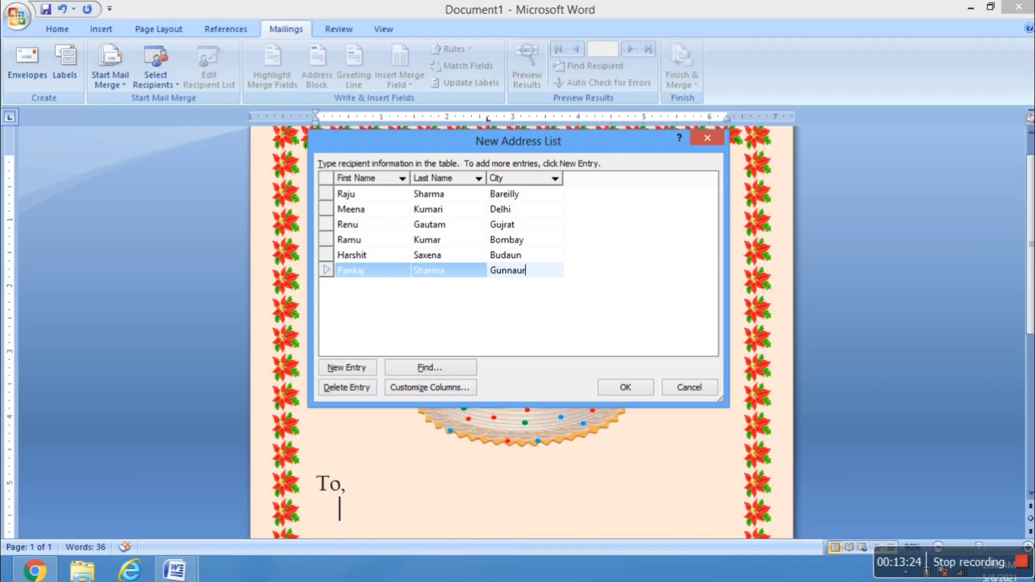
key(Tab)
Add a seventh recipient with first name, last name and the city Jaunpur
text(Ramesh)
key(Tab)
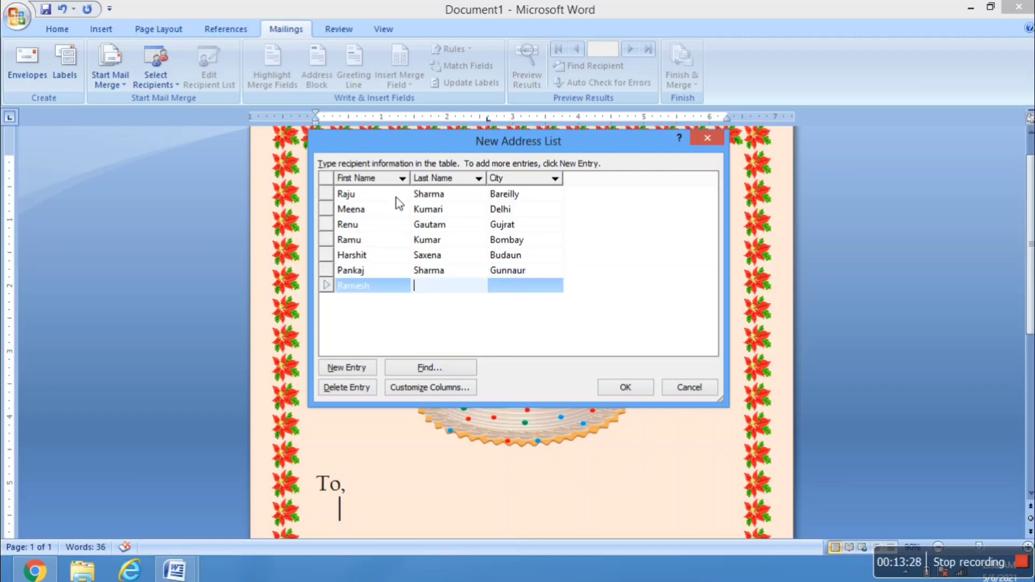
text(Kumar)
key(Tab)
text(Ja)
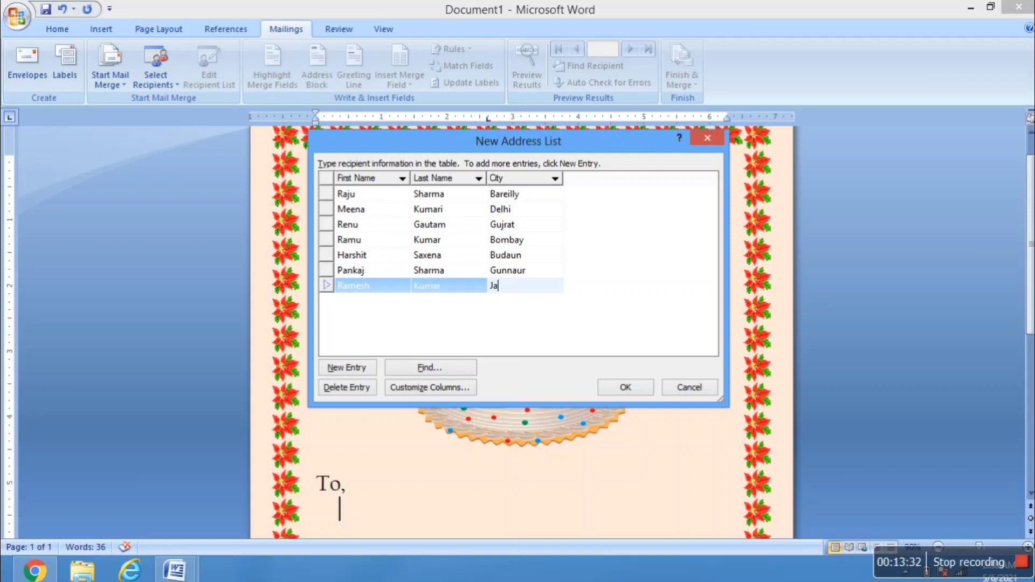
text(unpur)
key(alt+Tab)
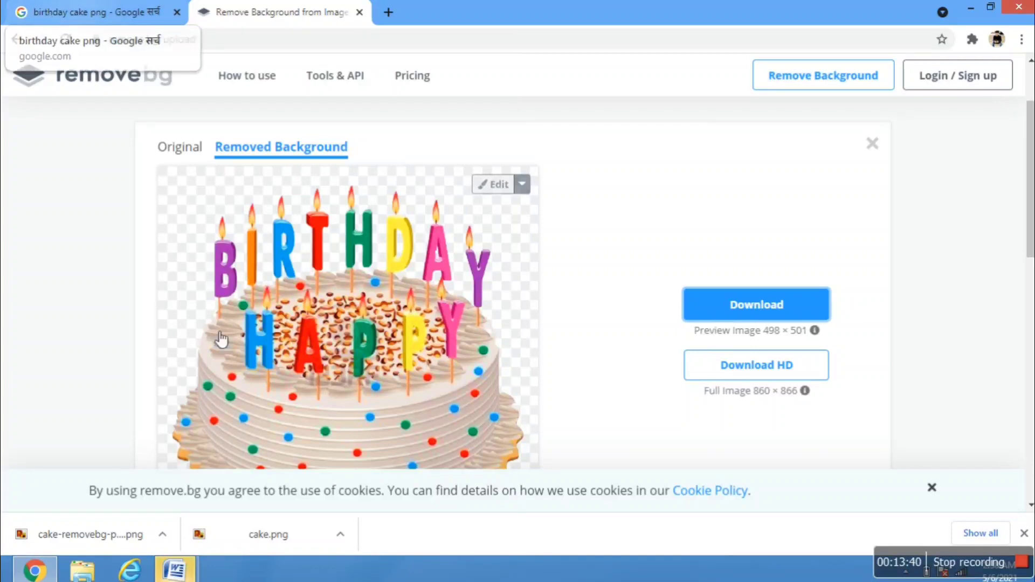
click(172, 570)
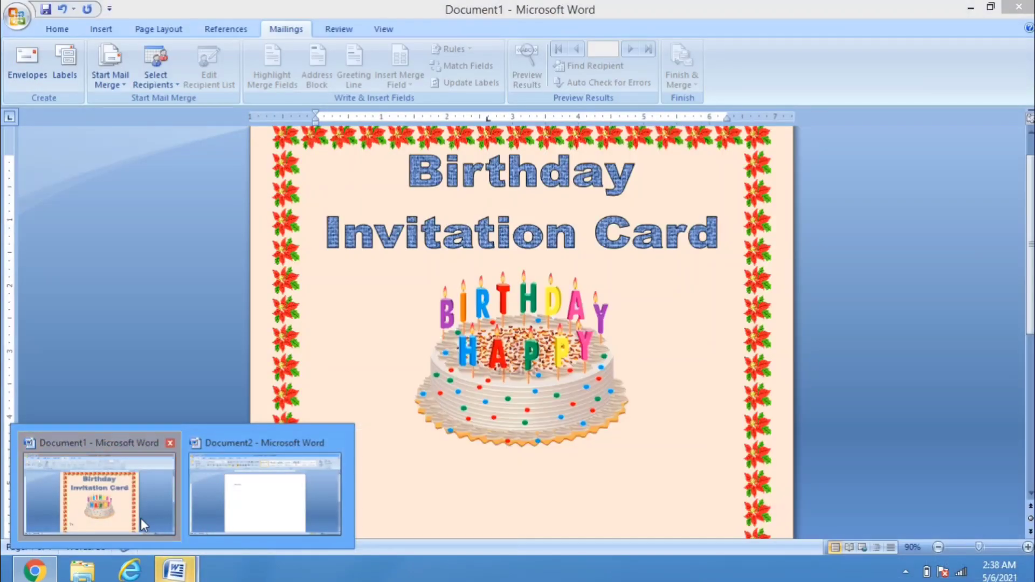
click(140, 518)
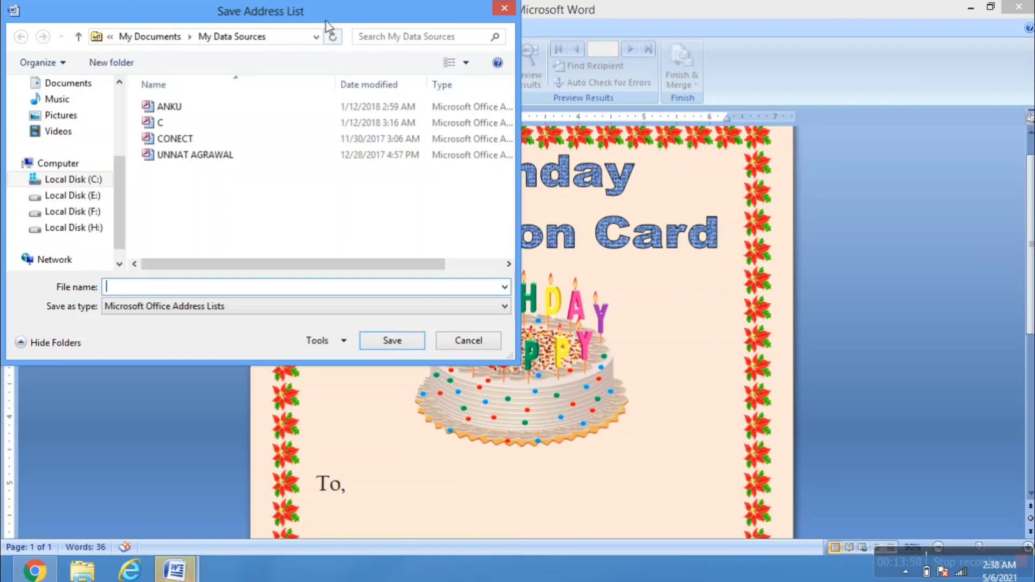
Choose the Desktop as the location for saving the address list
drag(327, 11, 530, 54)
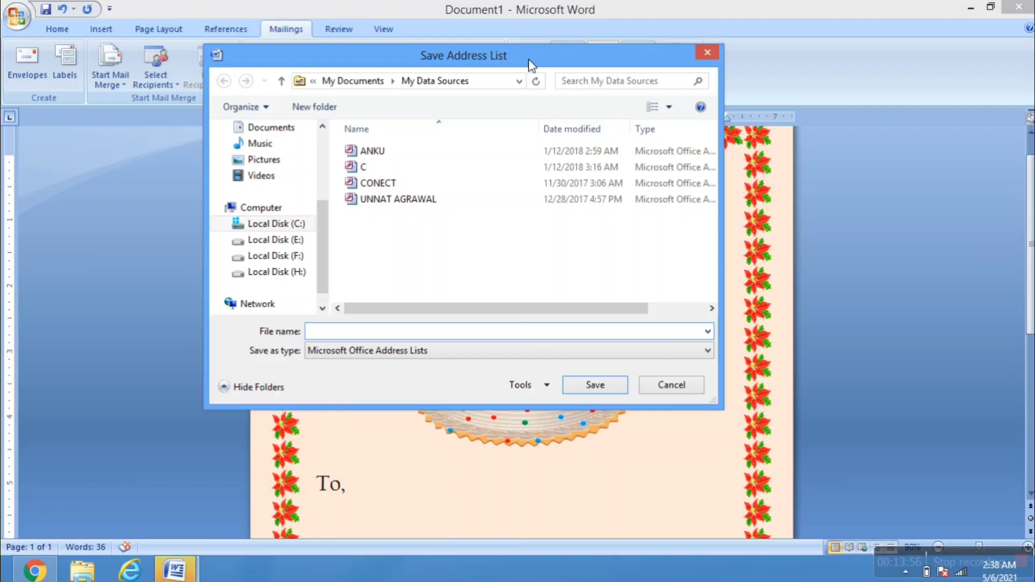
drag(321, 222, 334, 155)
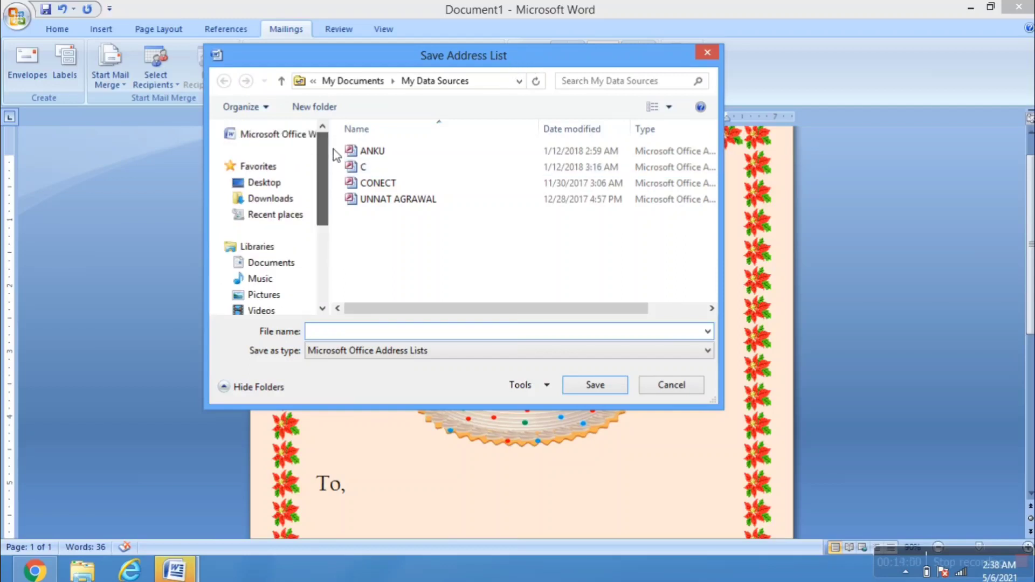
click(286, 185)
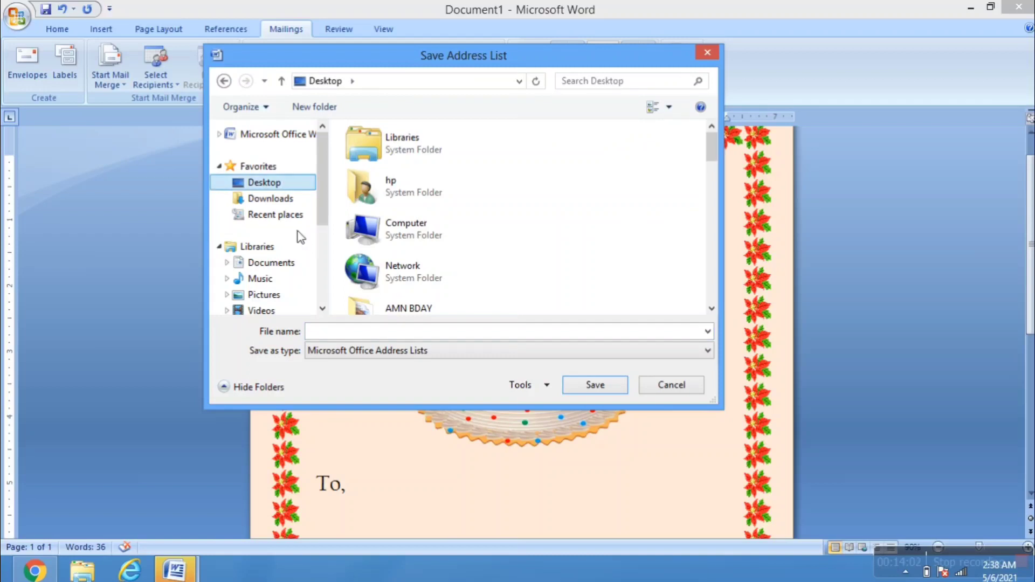
Try to save the address list under the file name Con
click(326, 334)
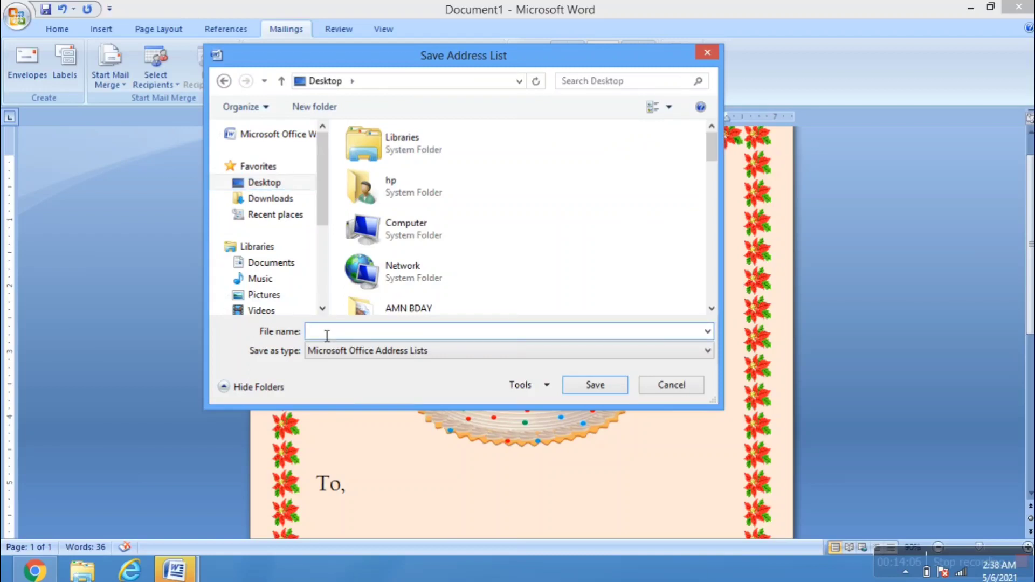
text(C)
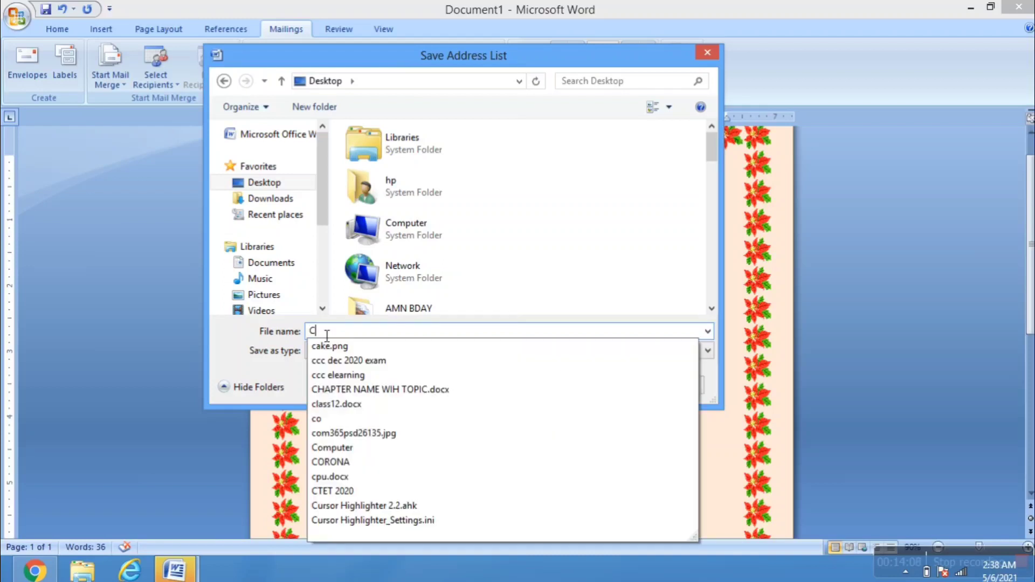
text(on)
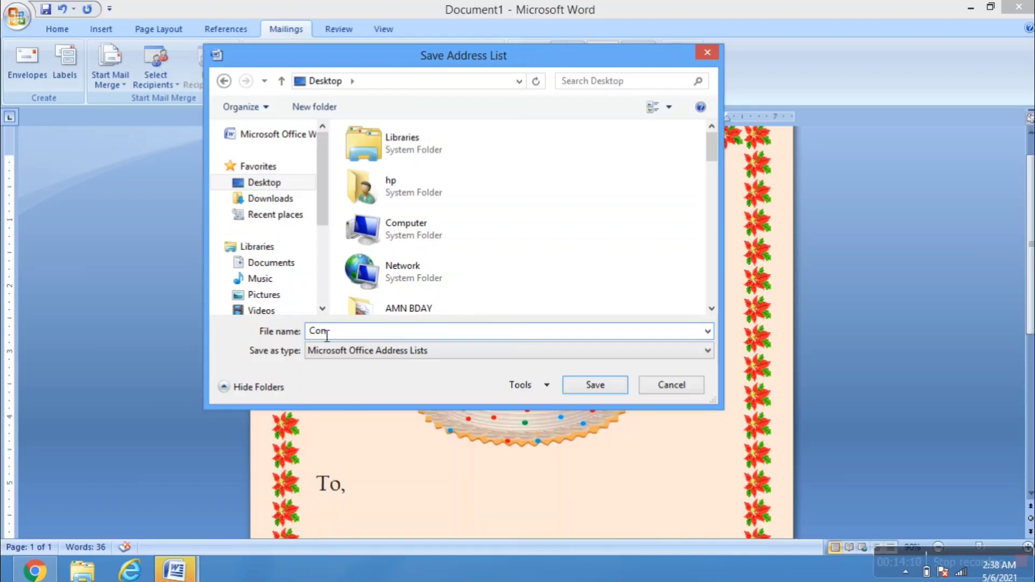
click(607, 388)
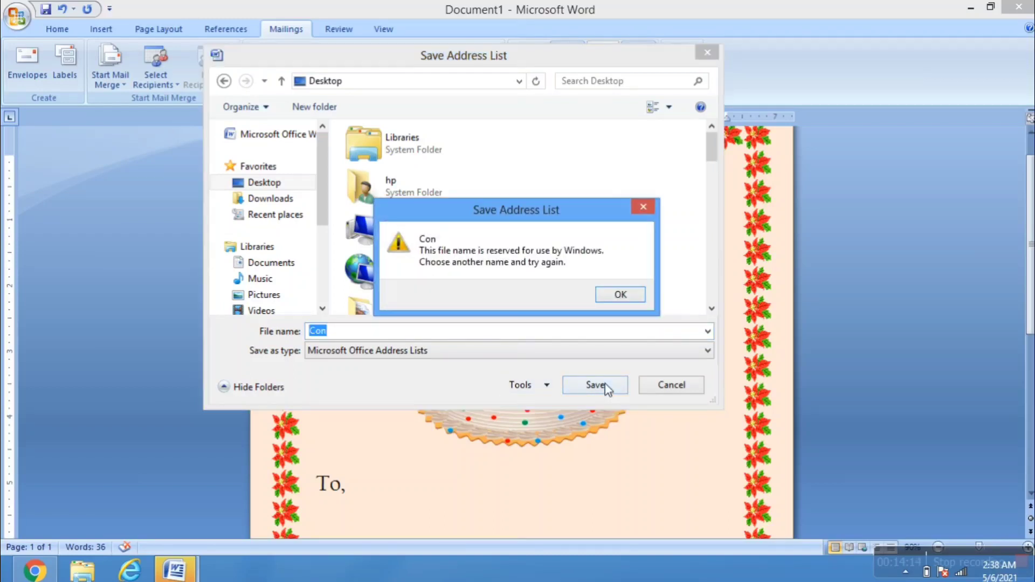
click(619, 296)
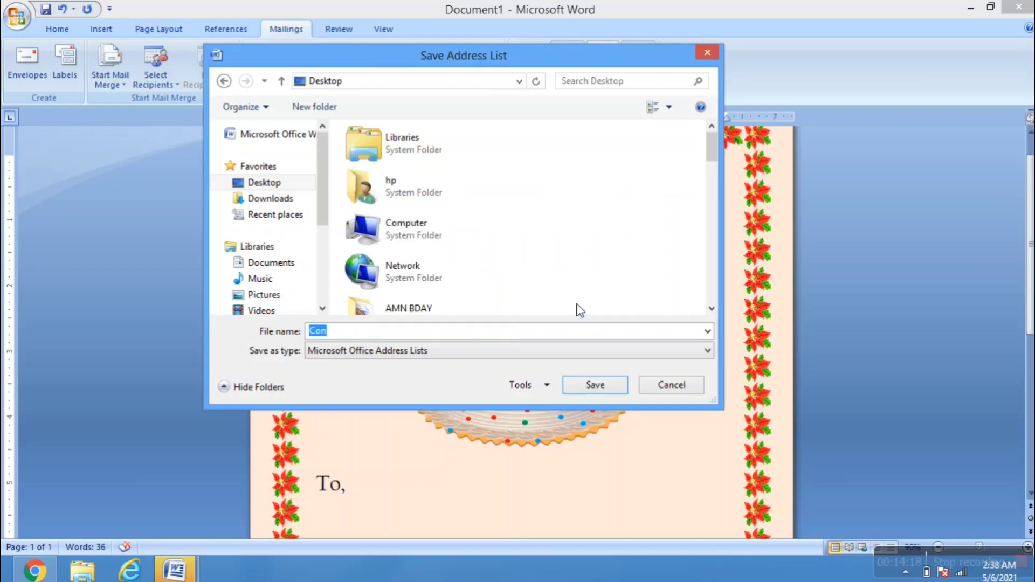
Extend the file name to Contact and save the address list on the Desktop
click(424, 333)
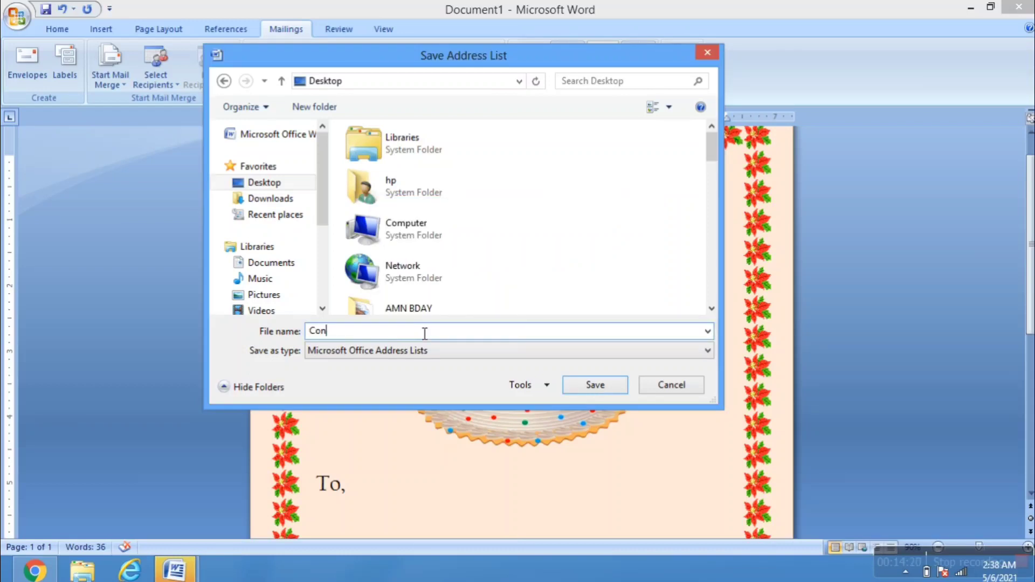
text(tact)
click(592, 382)
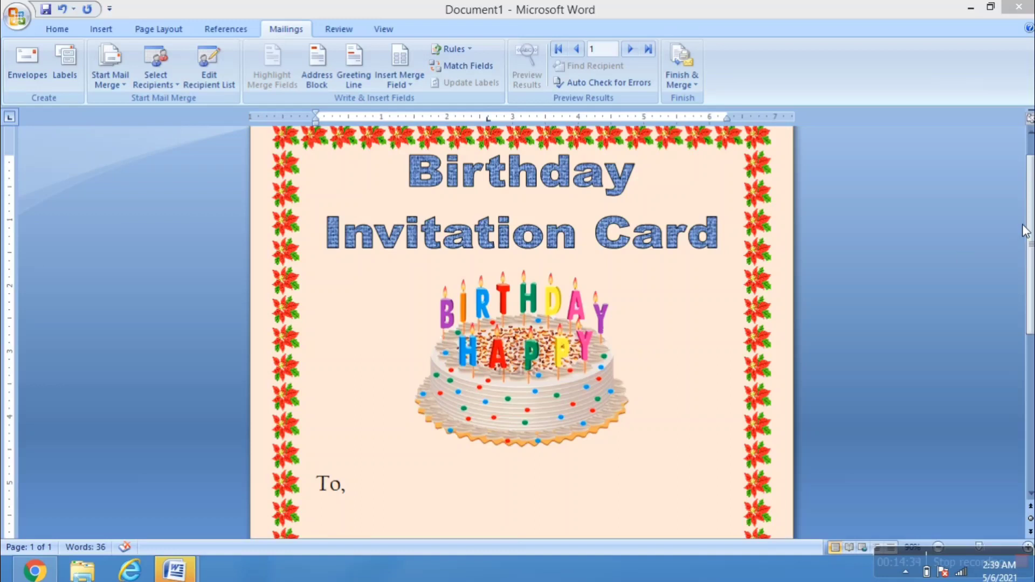
scroll(1028, 253, down, 3)
drag(1028, 270, 1027, 208)
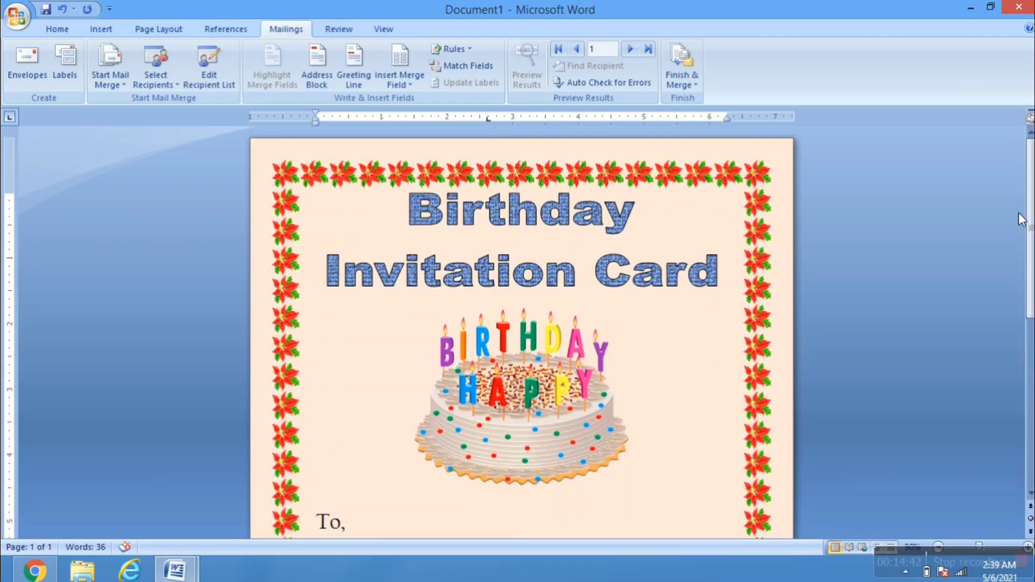